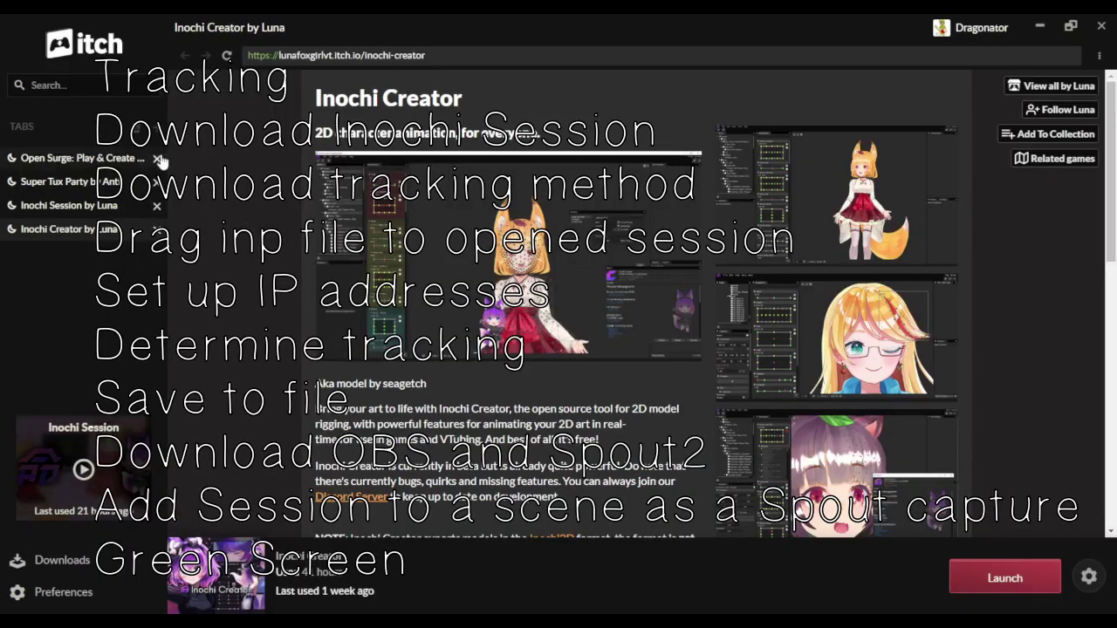
- Close the Open Surge tab and scroll the Inochi Creator page down toward Download
left_click(157, 159)
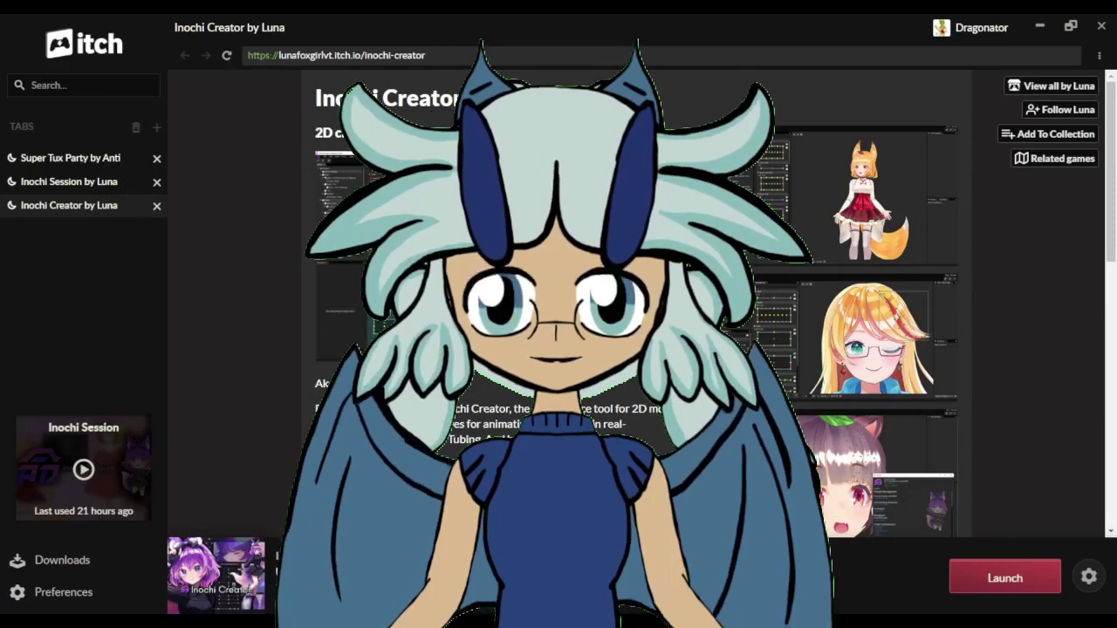
scroll(637, 306, "down", 2)
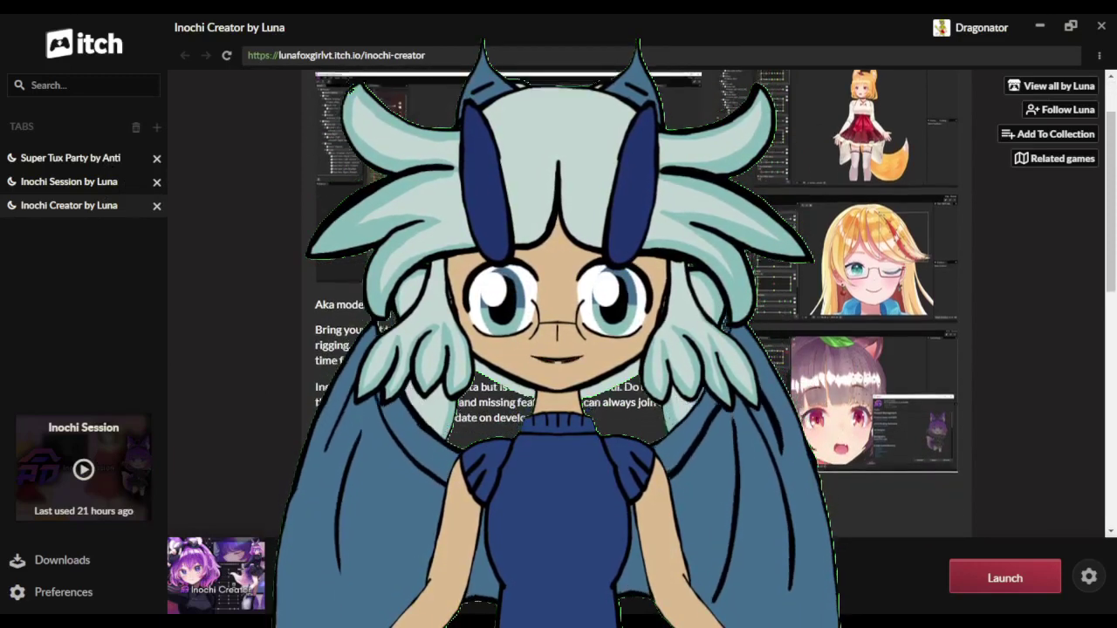
scroll(637, 306, "down", 4)
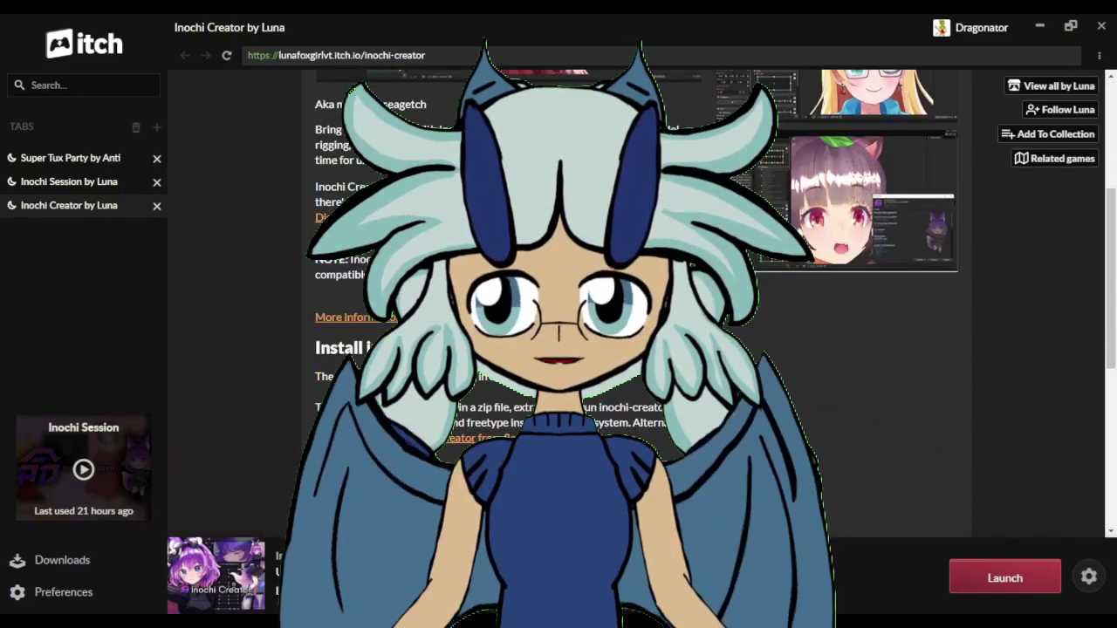
scroll(637, 305, "down", 5)
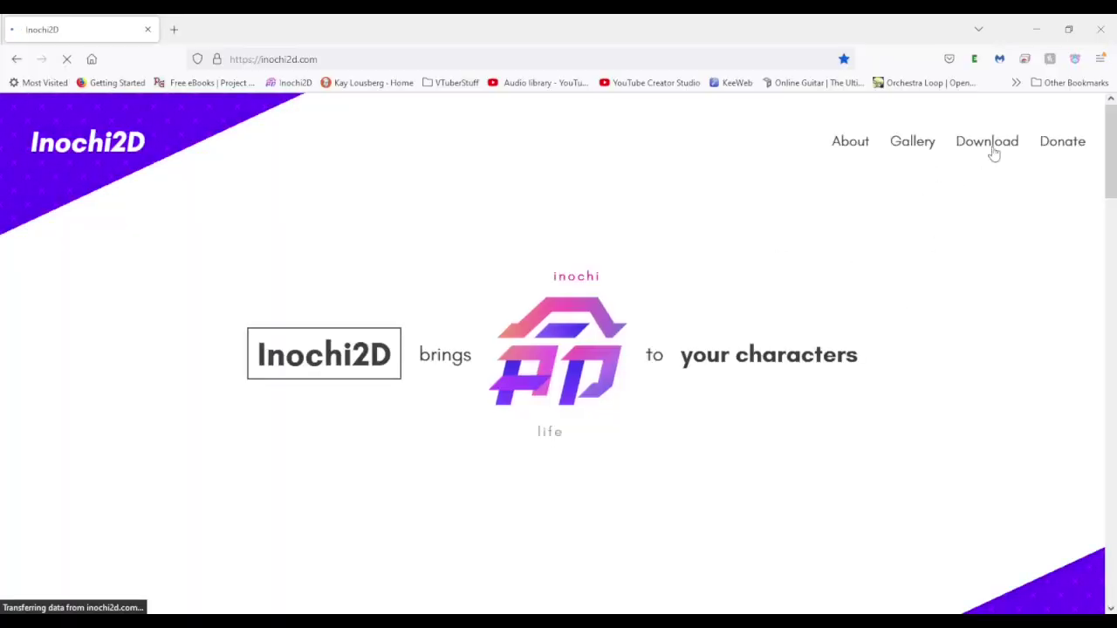
- Jump to the Download section on inochi2d.com
left_click(1000, 201)
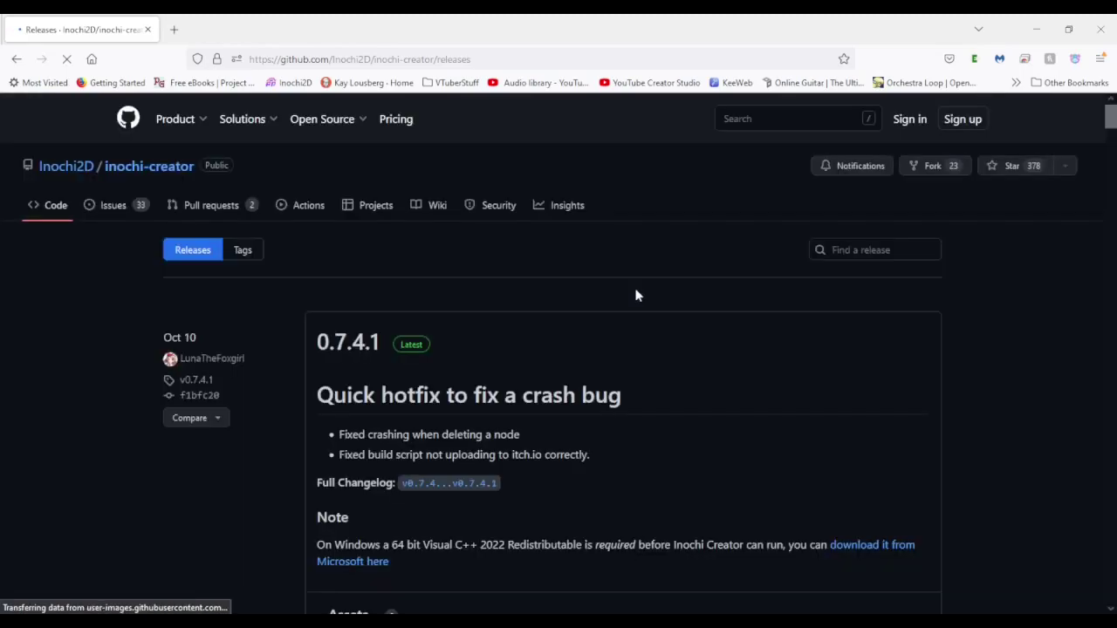
- Browse the inochi-creator releases, then switch to the Tags list
scroll(635, 296, "down", 1)
scroll(635, 296, "down", 5)
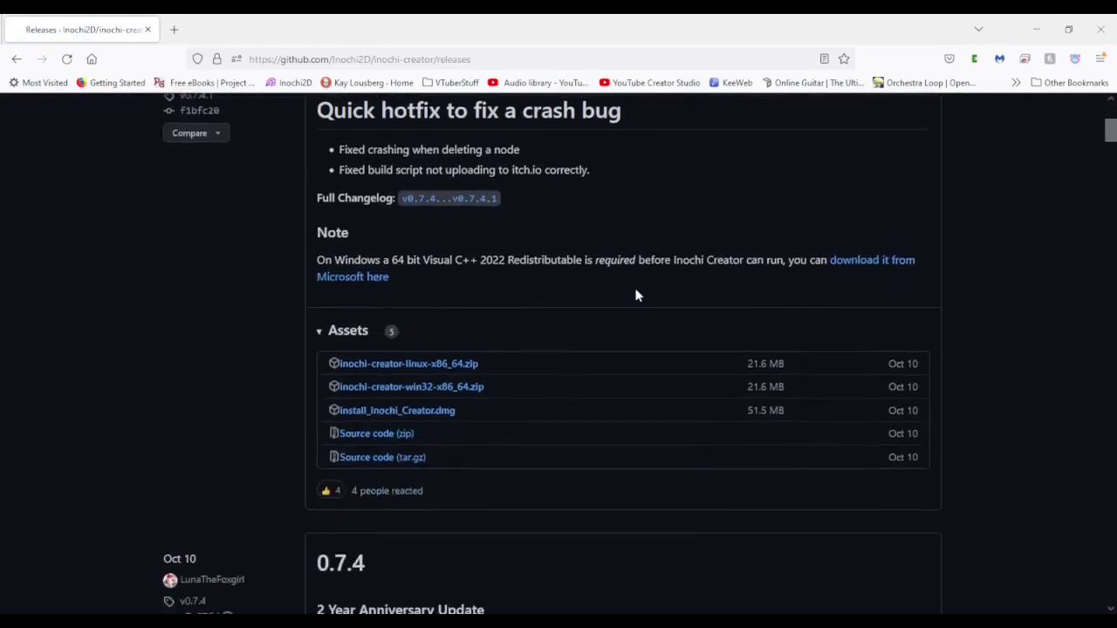
scroll(559, 350, "up", 6)
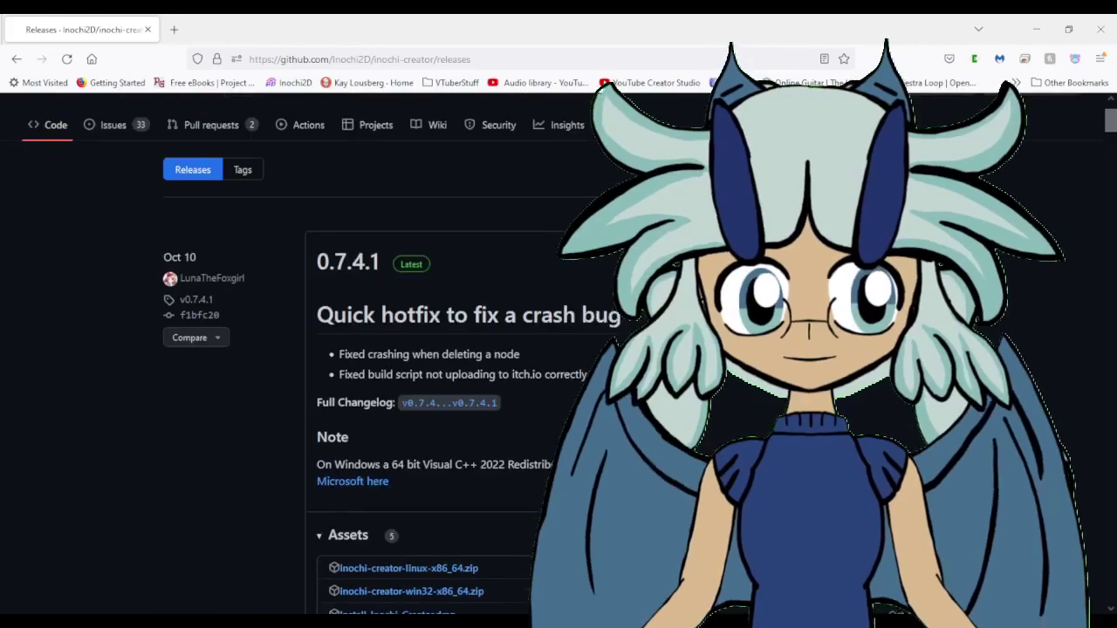
scroll(559, 349, "up", 1)
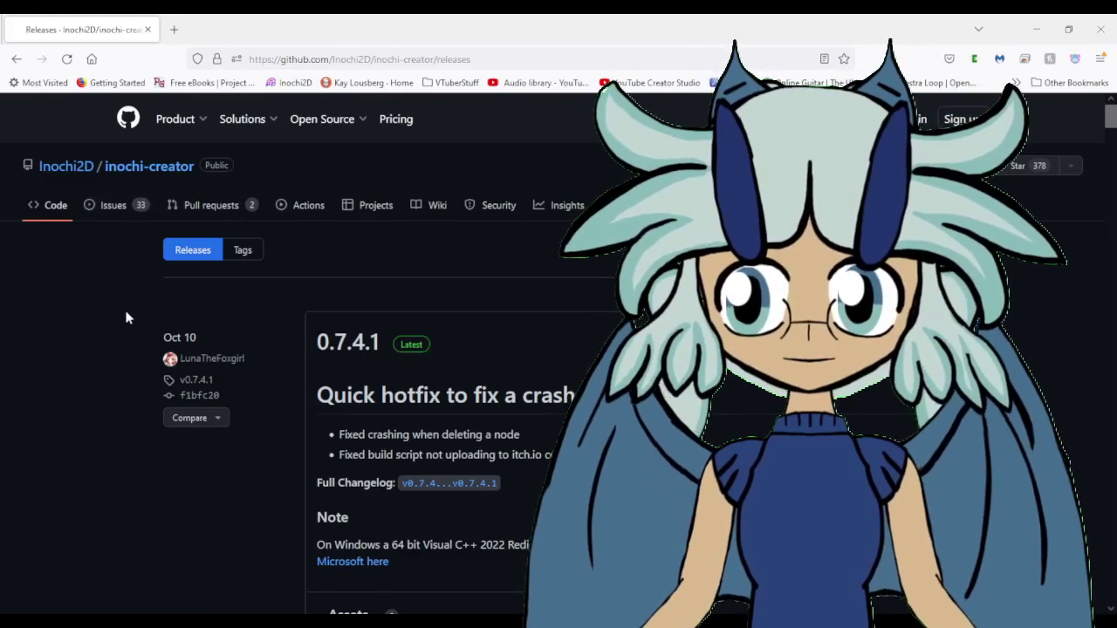
left_click(243, 250)
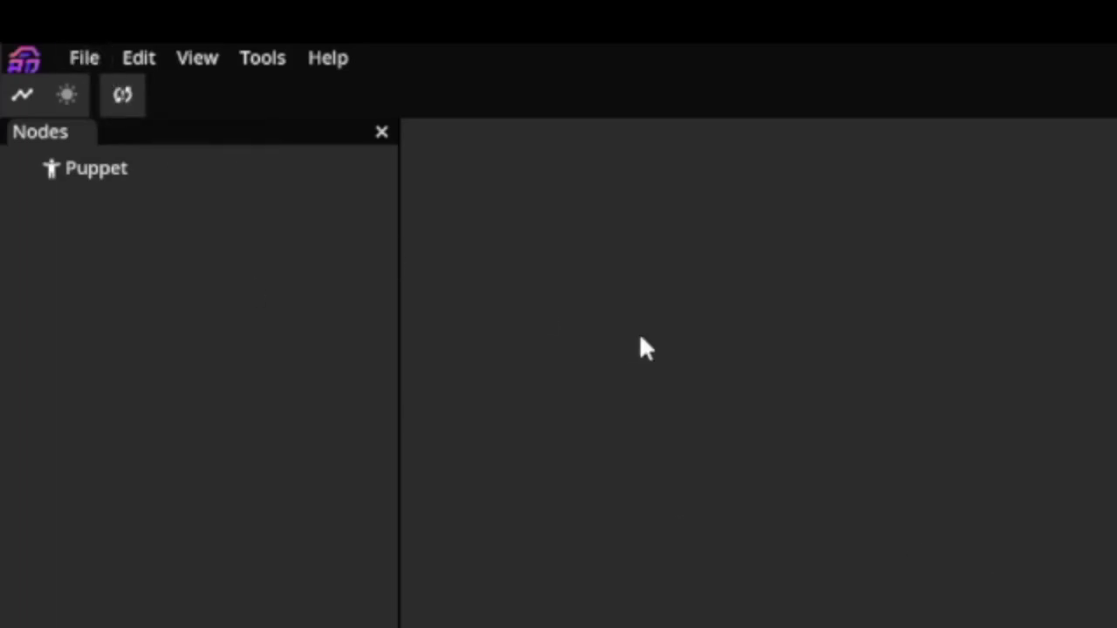
- Go to File > Merge > Photoshop Document to merge the PSD's layers
left_click(90, 61)
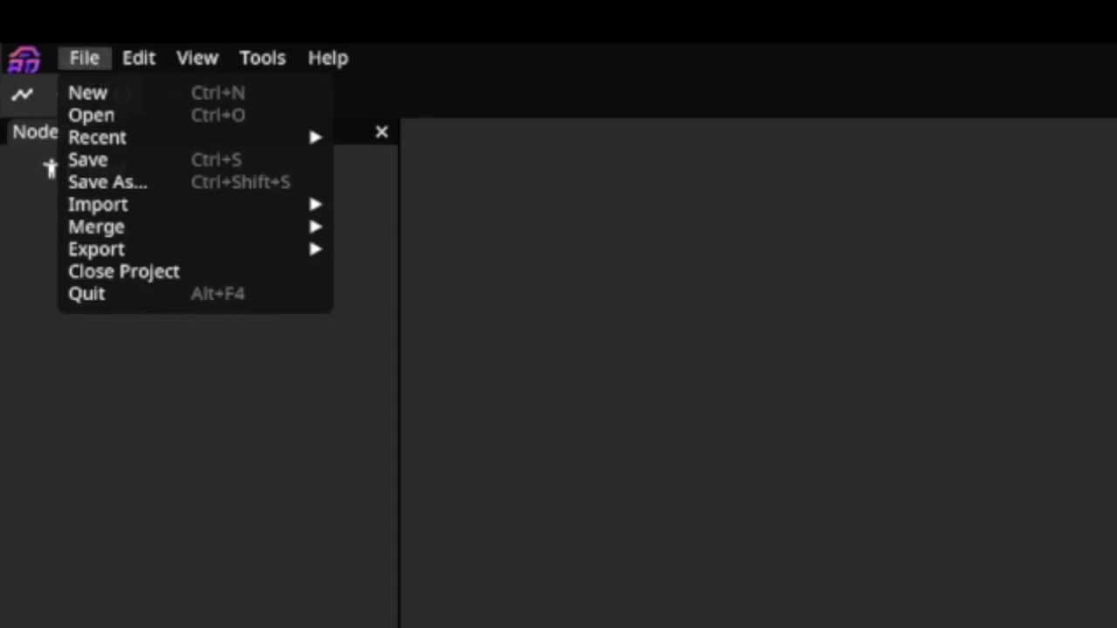
mouse_move(224, 234)
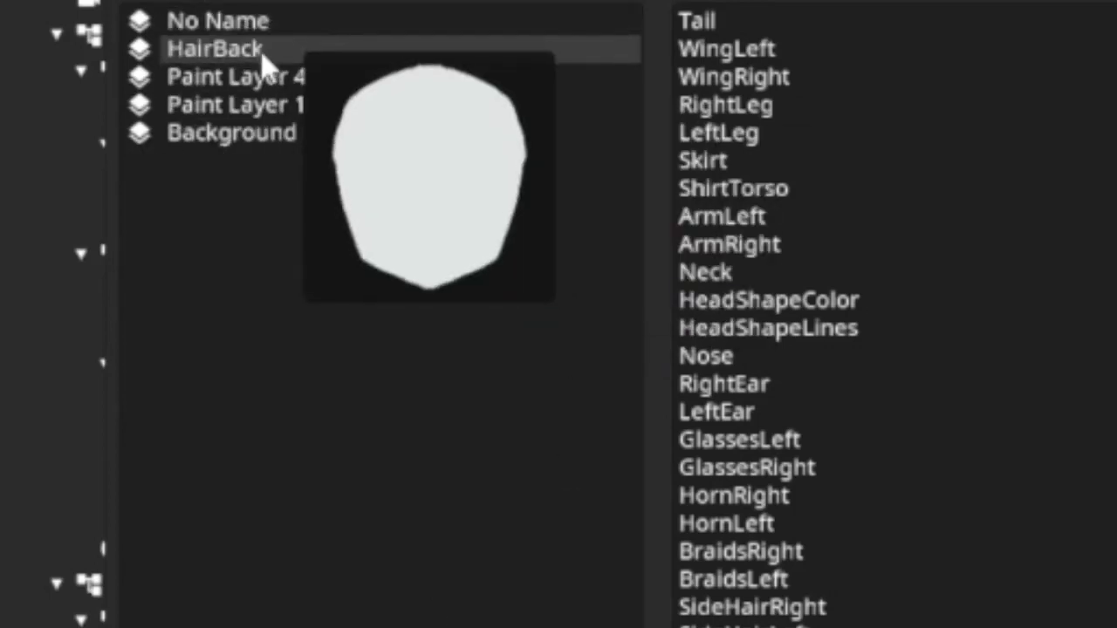
mouse_move(281, 147)
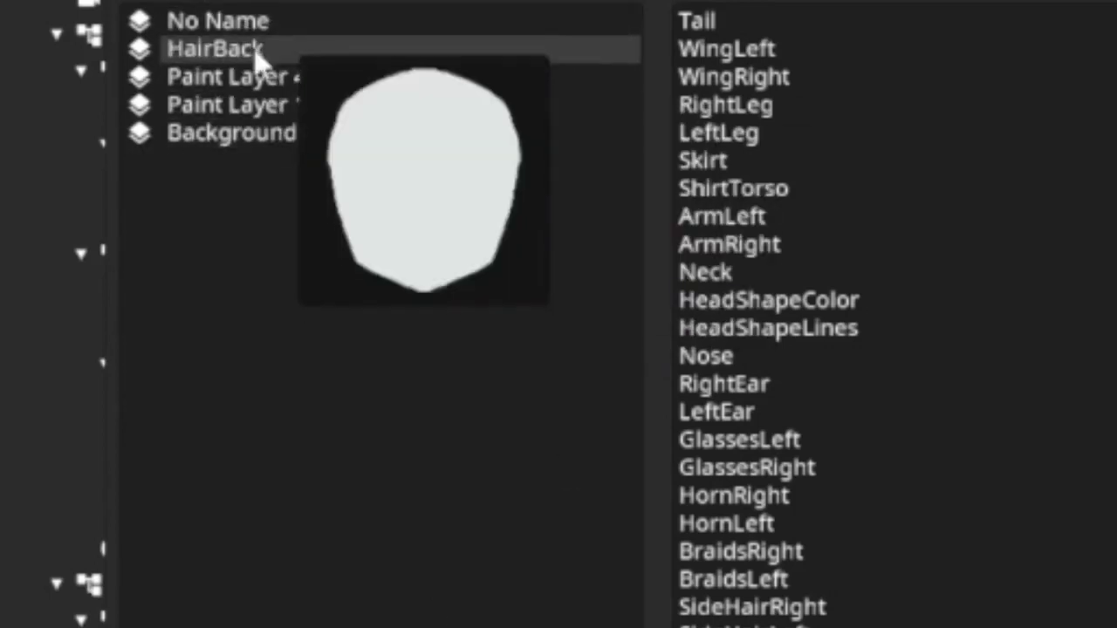
mouse_move(864, 171)
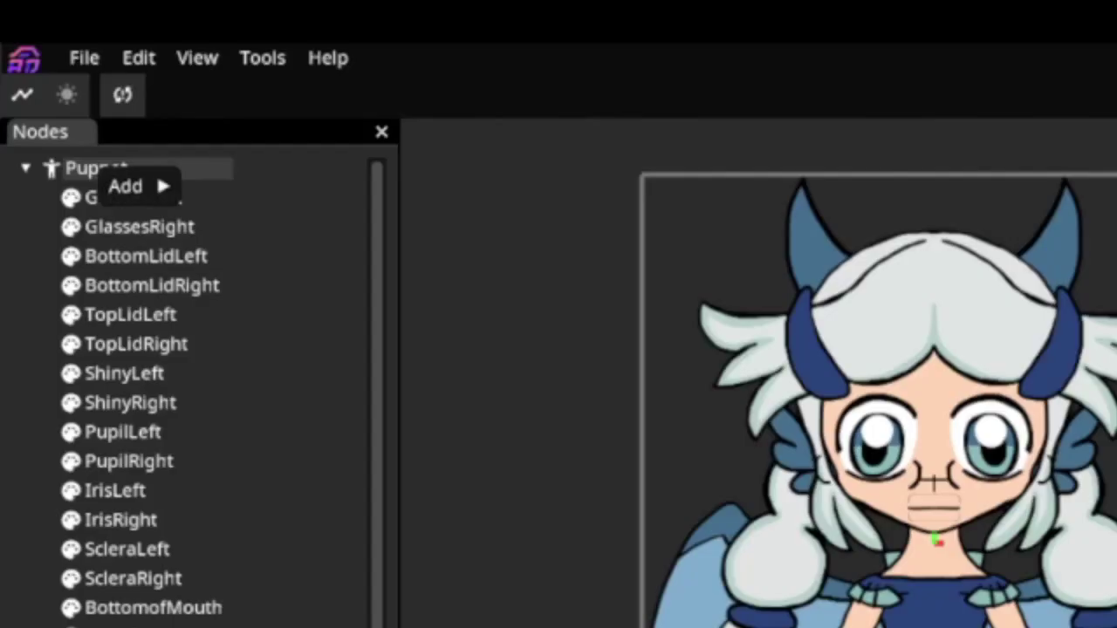
- Add a Head node under Puppet and a Glasses group inside Head
mouse_move(131, 186)
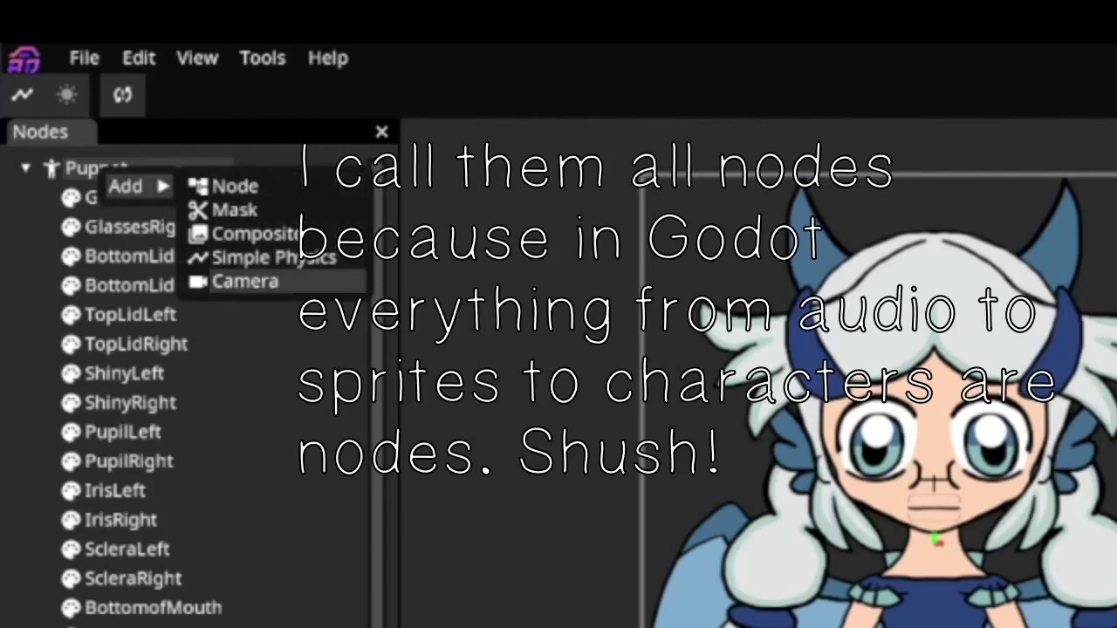
left_click(229, 186)
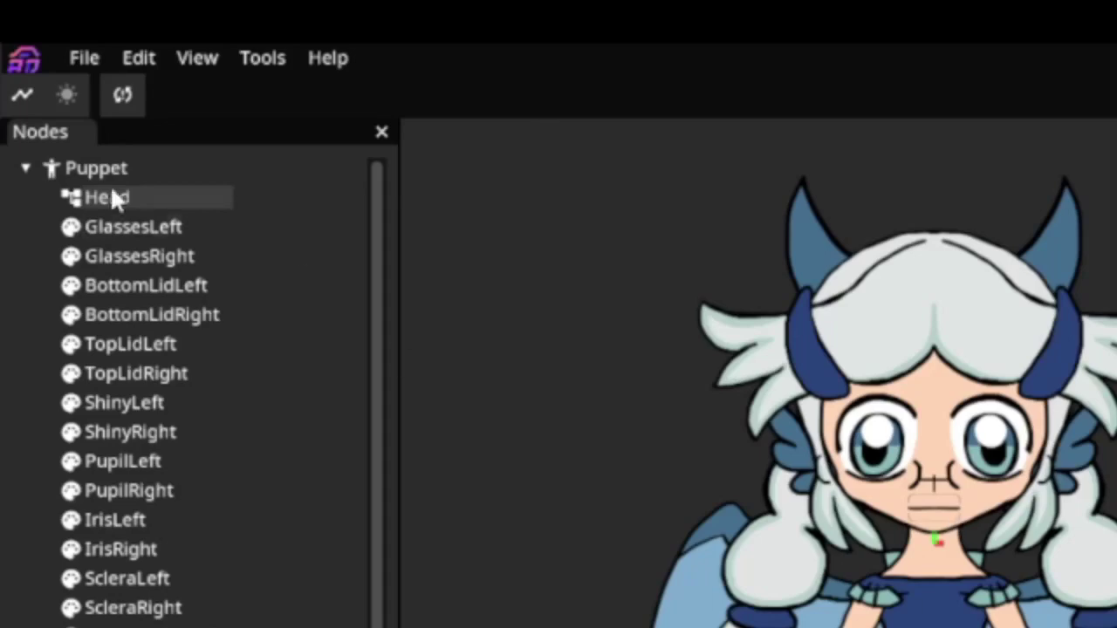
right_click(110, 198)
mouse_move(144, 217)
left_click(297, 218)
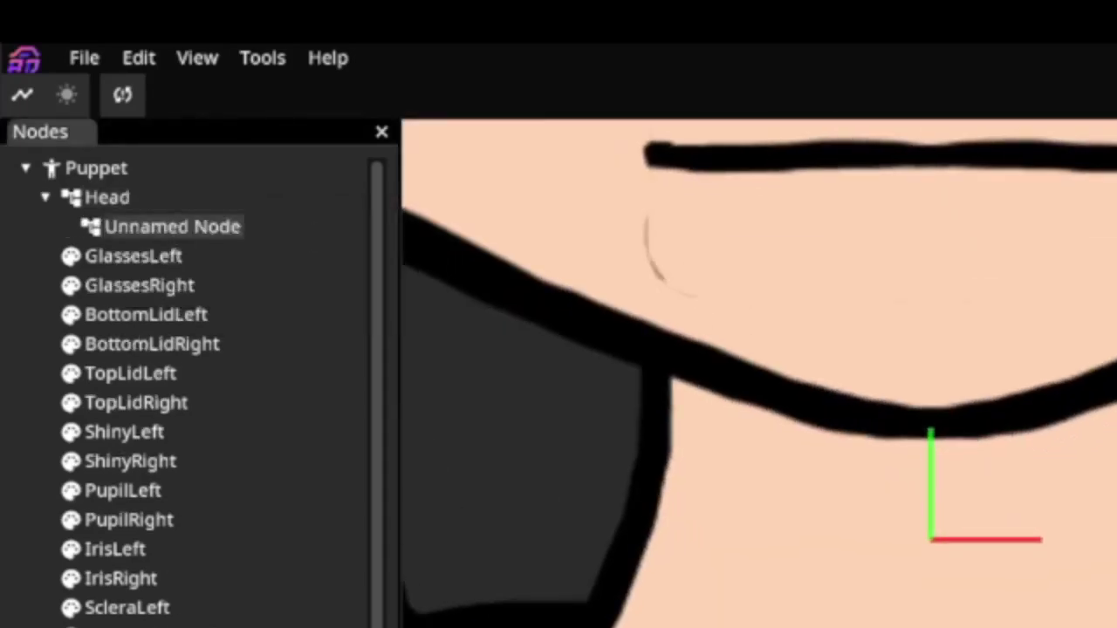
type("Glasses")
- Move GlassesLeft and GlassesRight into the Glasses group
scroll(1033, 459, "down", 5)
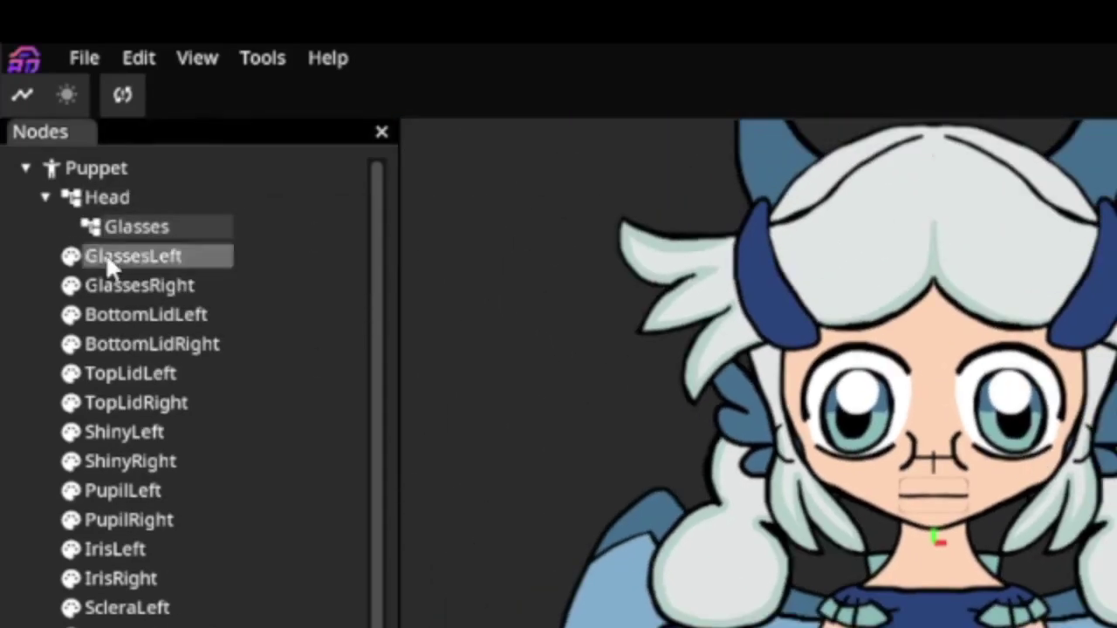
left_click(105, 262)
left_click(130, 282, "shift")
left_click_drag(130, 282, 140, 225)
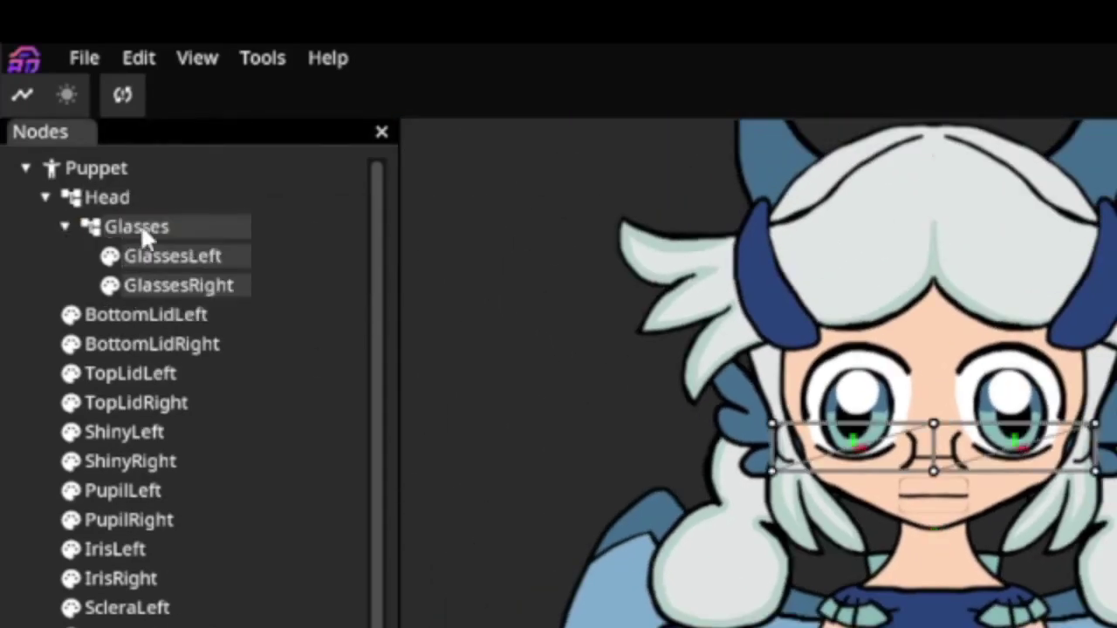
- Add an Eyes group under Head containing LeftEye and RightEye nodes
right_click(108, 197)
left_click(135, 220)
type("Eyes")
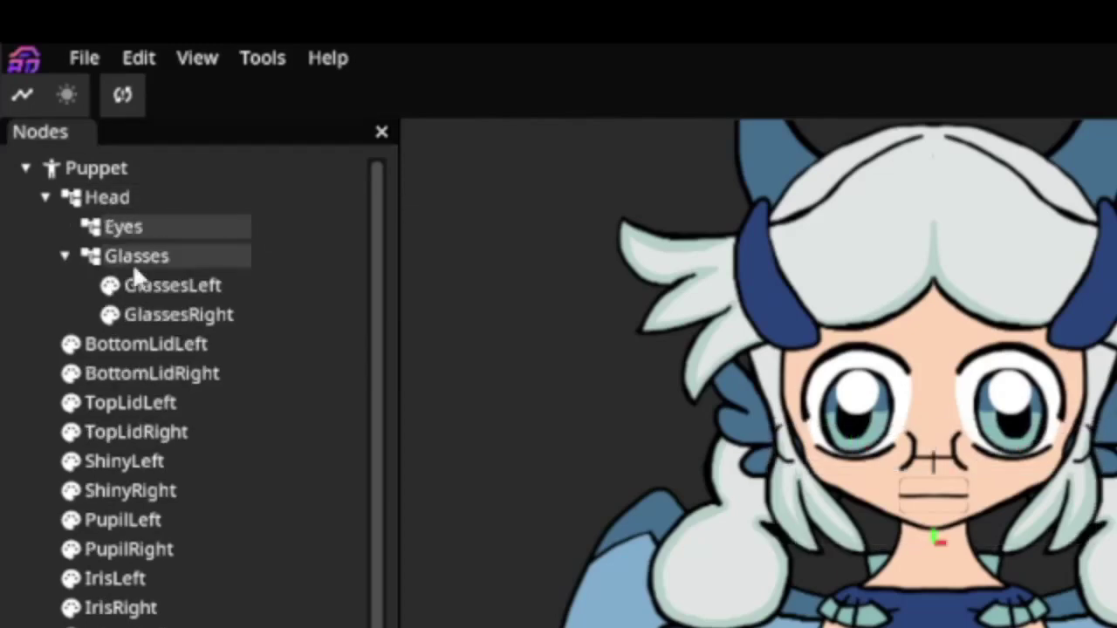
right_click(139, 234)
mouse_move(160, 245)
left_click(304, 244)
type("LeftEye")
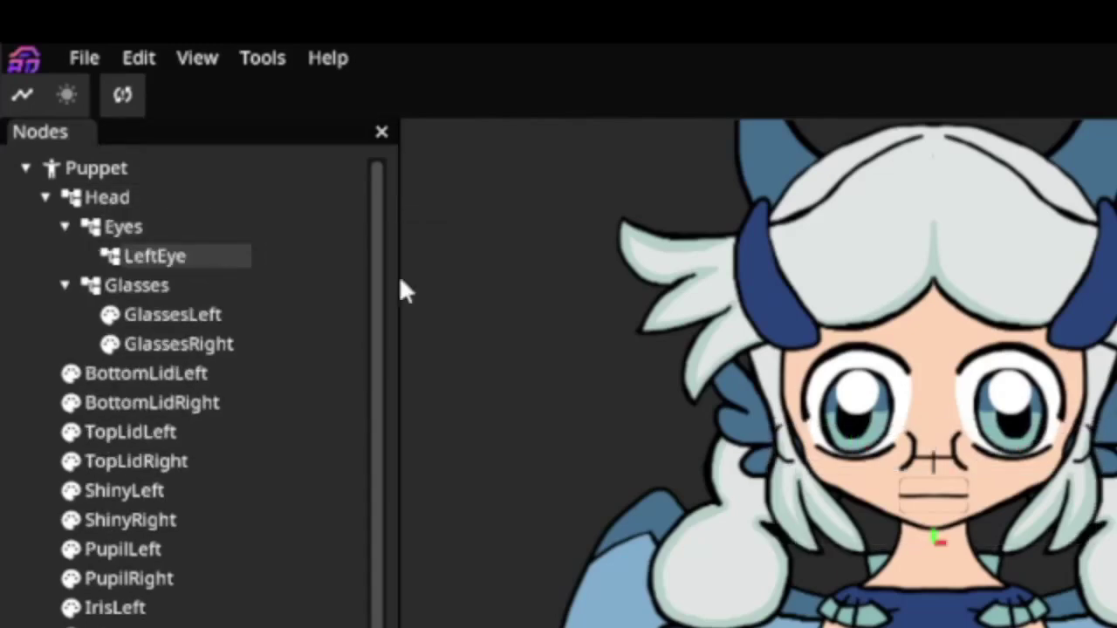
key("Return")
left_click(89, 227)
type("RightEye")
key("Return")
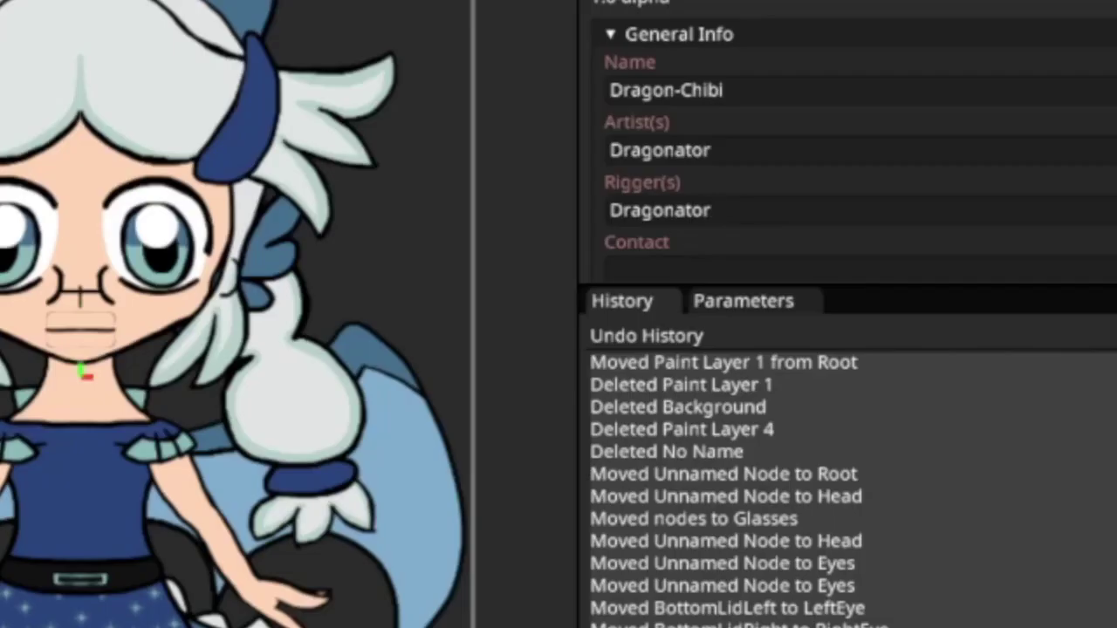
- Edit the collar frill's Sorting value so it draws in front of the neck
scroll(809, 141, "down", 5)
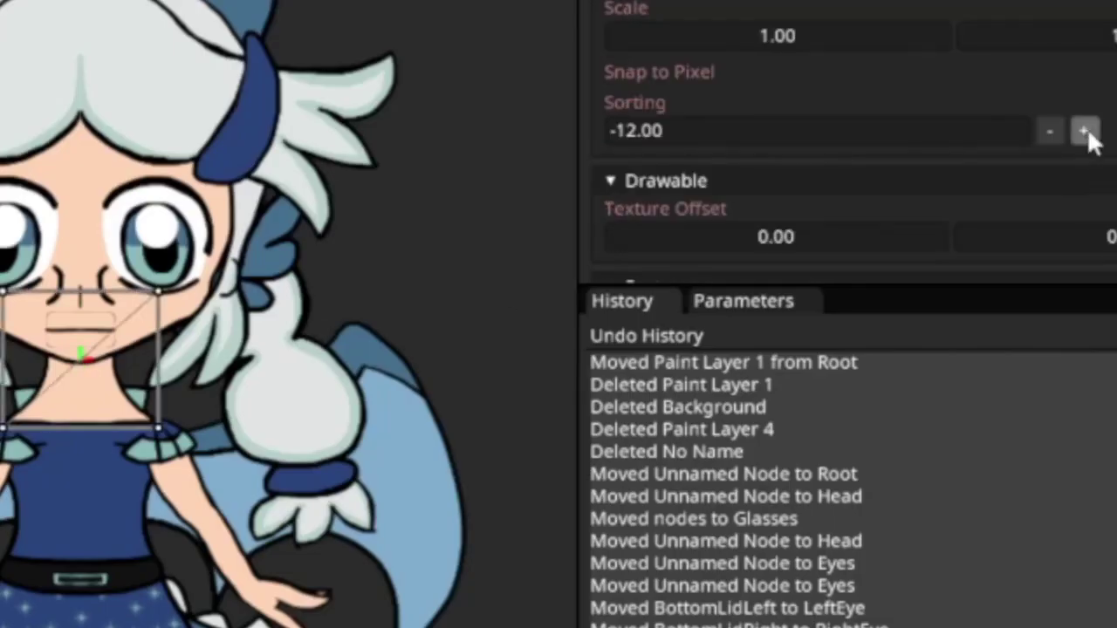
left_click(1049, 131)
left_click(1049, 131)
double_click(730, 127)
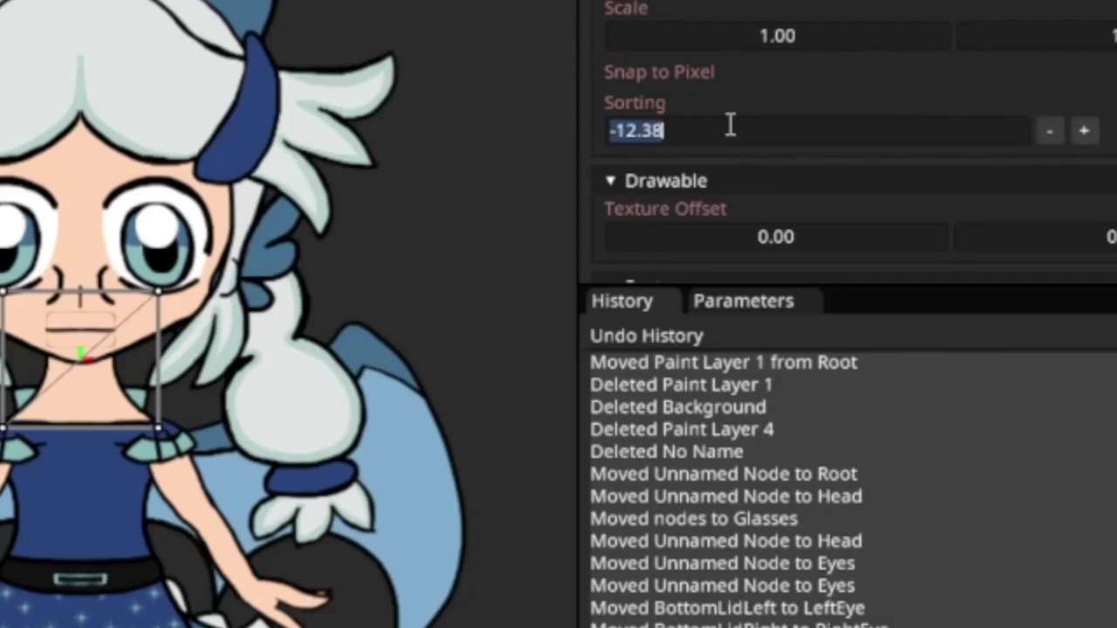
type("-15")
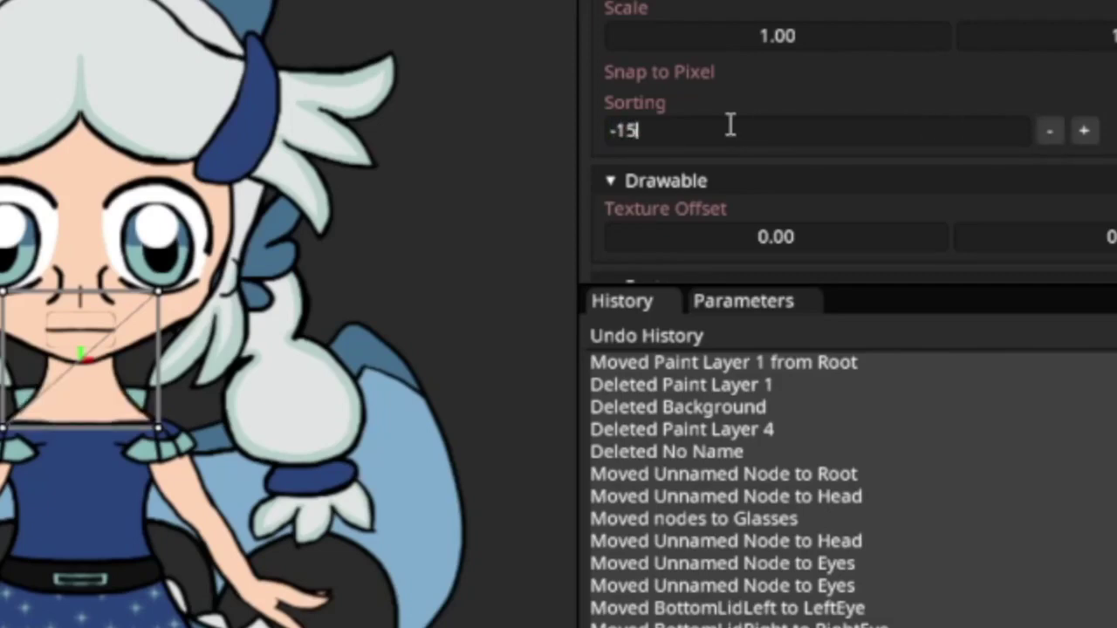
key("BackSpace")
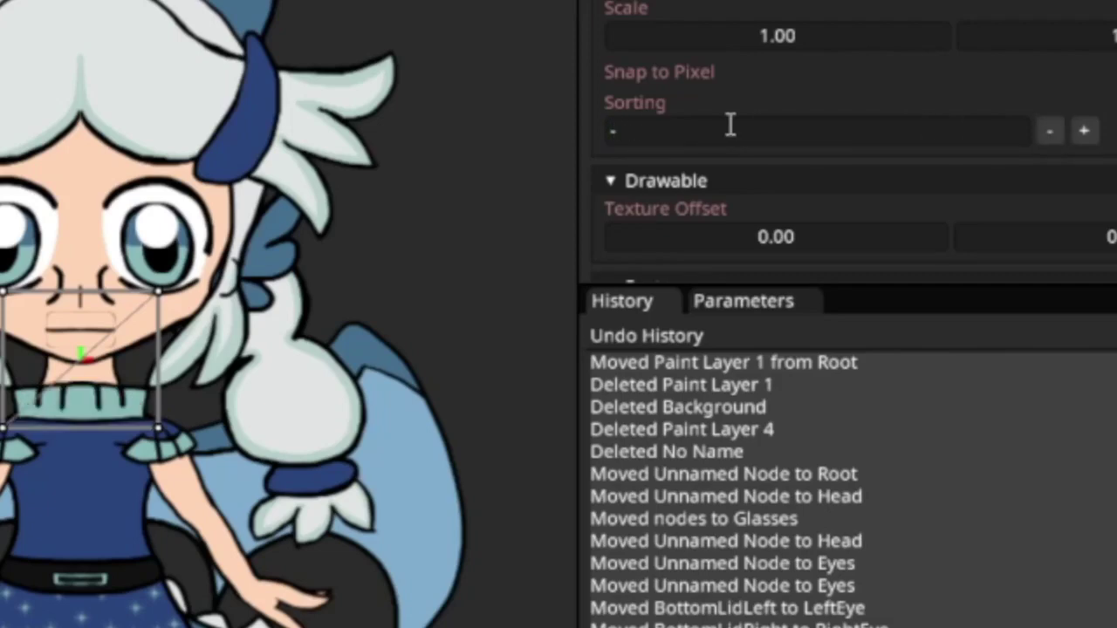
type("13")
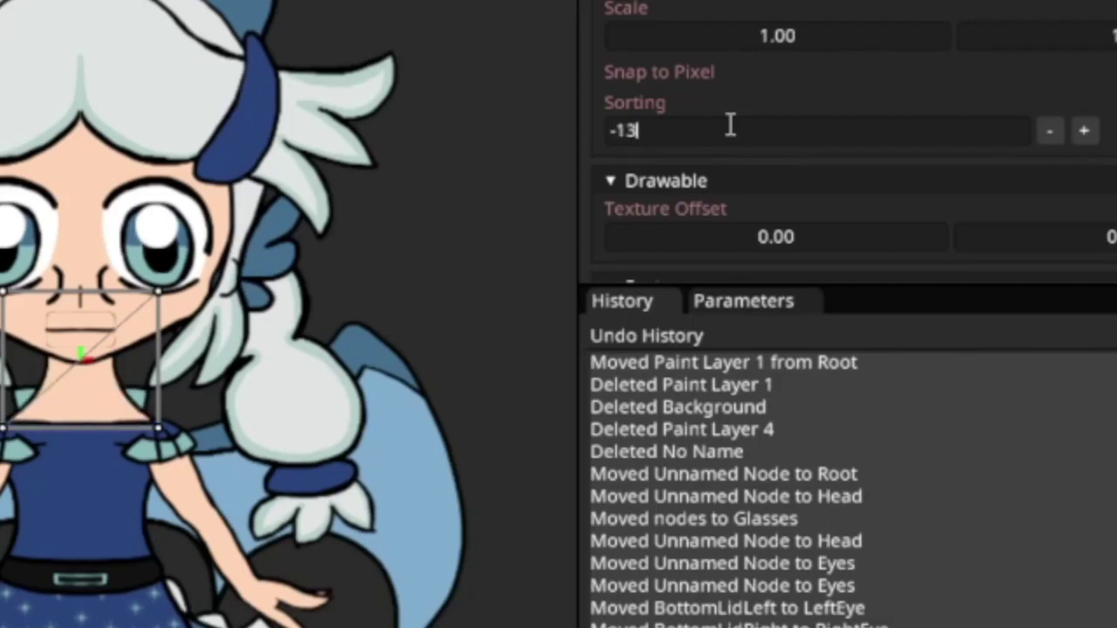
key("BackSpace")
type("2")
key("BackSpace")
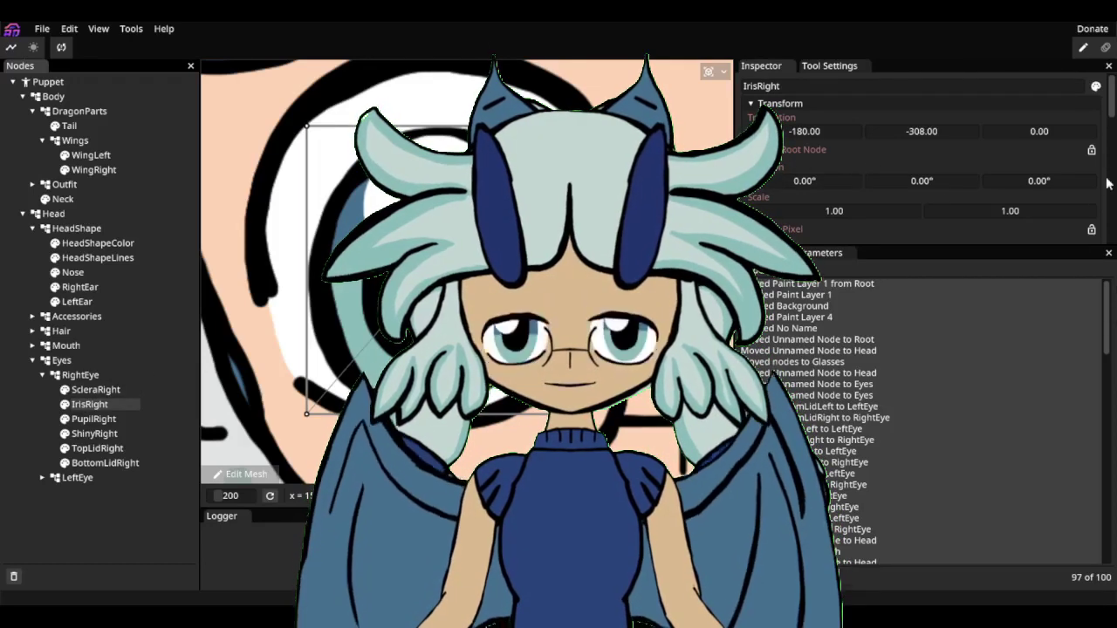
- Add SceleraRight as the right iris's mask source, then select PupilRight
scroll(1017, 156, "down", 10)
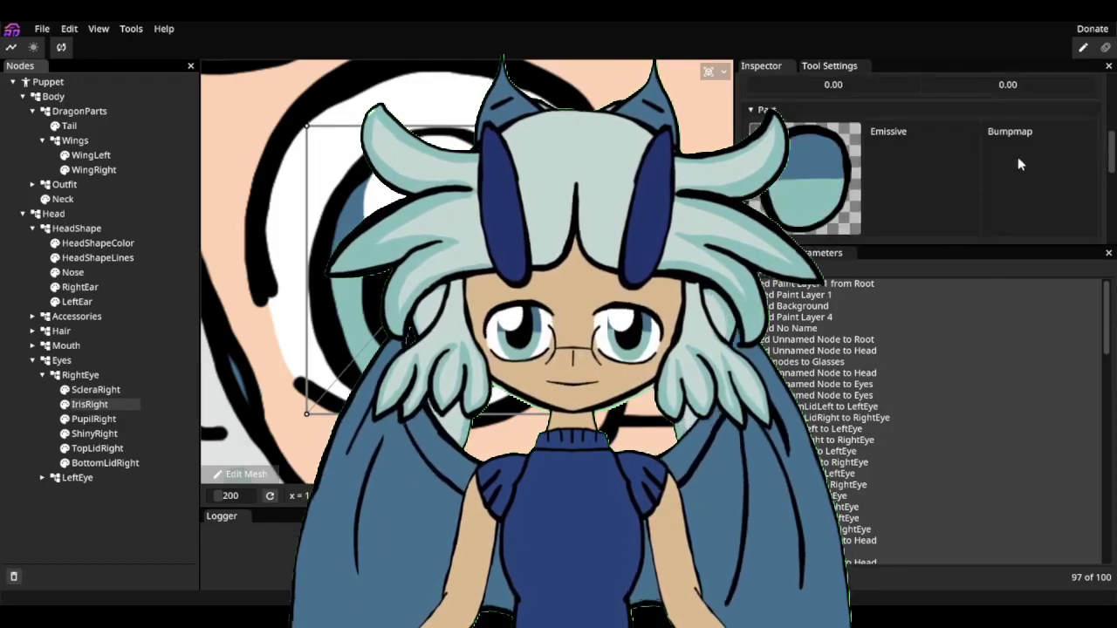
scroll(1018, 161, "down", 5)
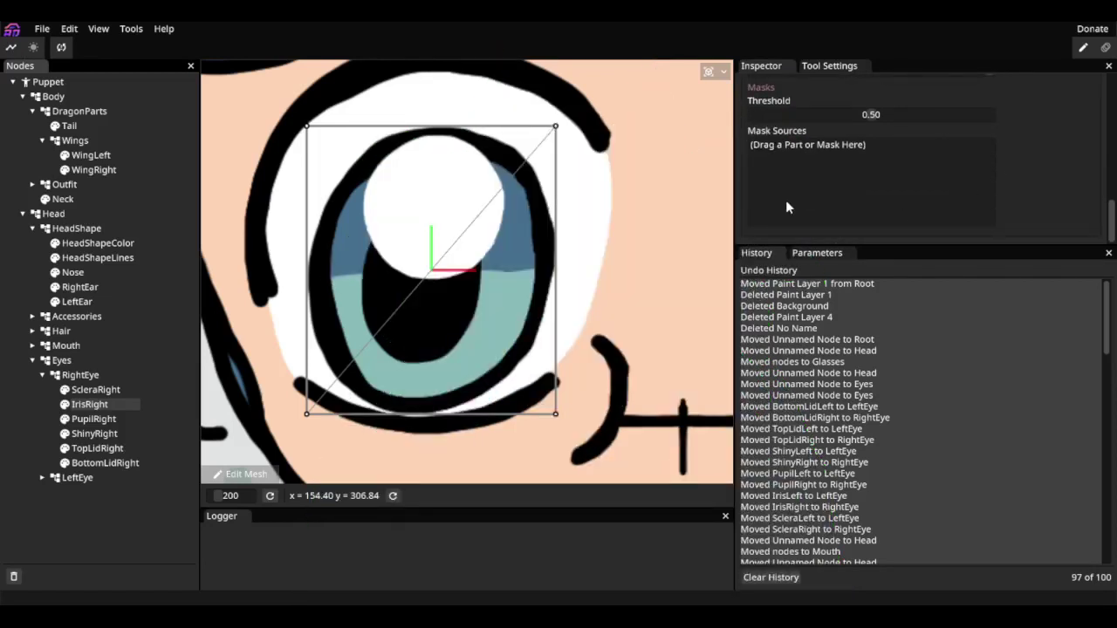
left_click_drag(120, 387, 911, 159)
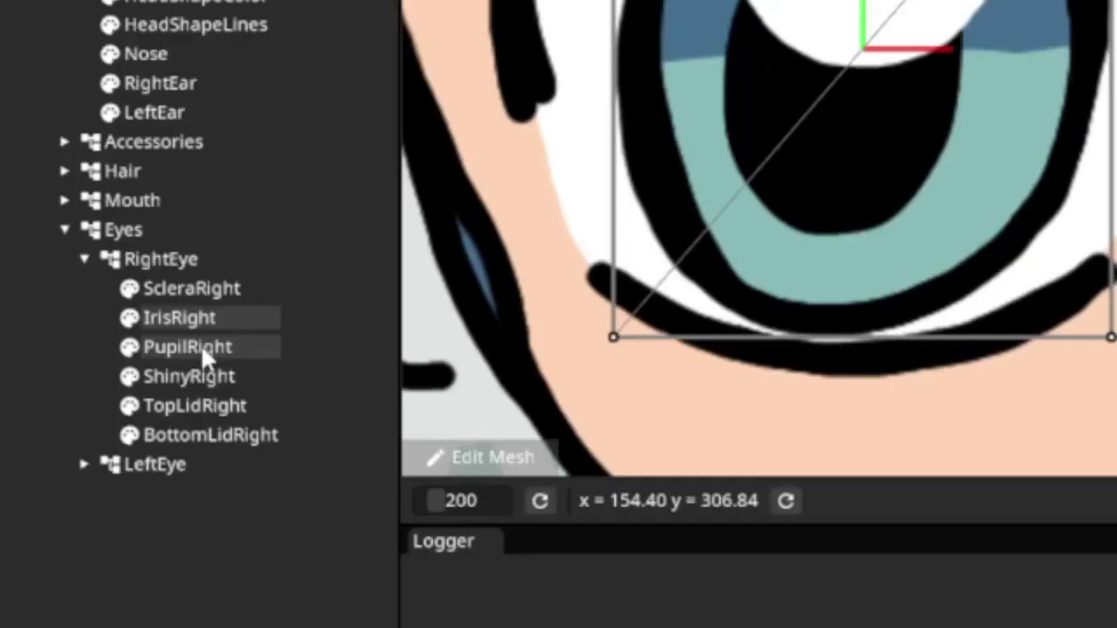
left_click(201, 344)
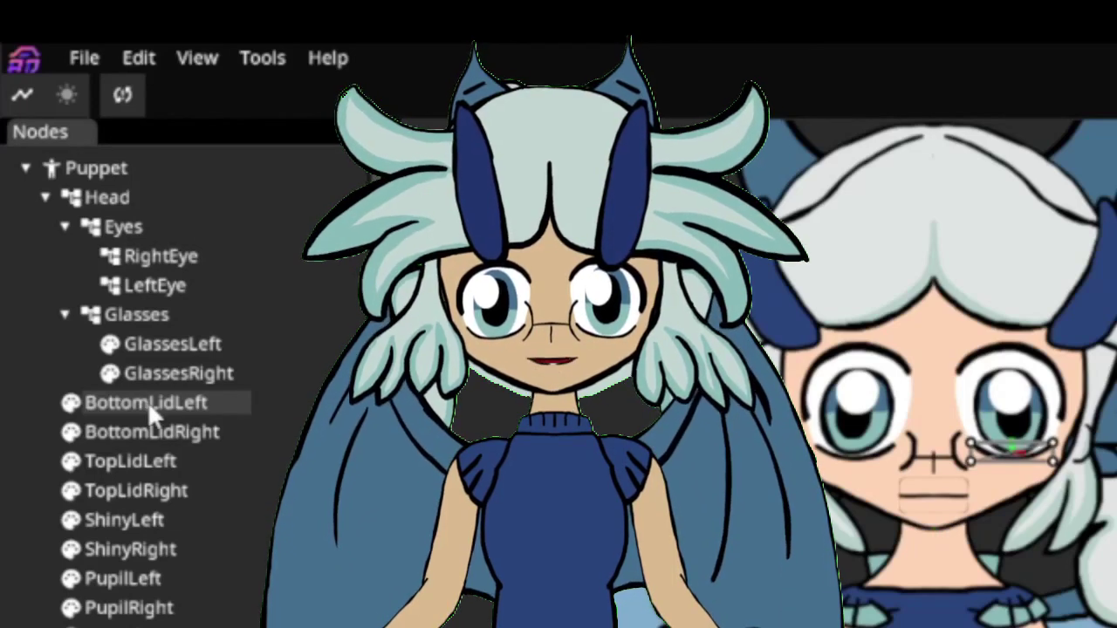
- Move BottomLidLeft and TopLidLeft into LeftEye, then select ScleraRight in the Eyes group
left_click_drag(148, 401, 162, 260)
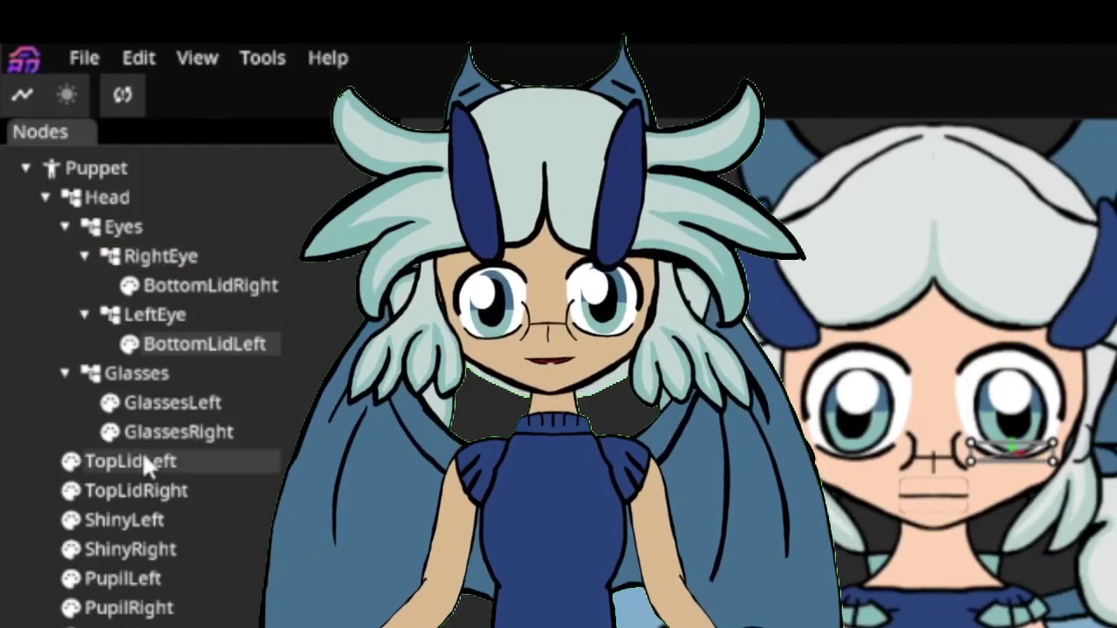
left_click(142, 454)
left_click_drag(142, 456, 164, 311)
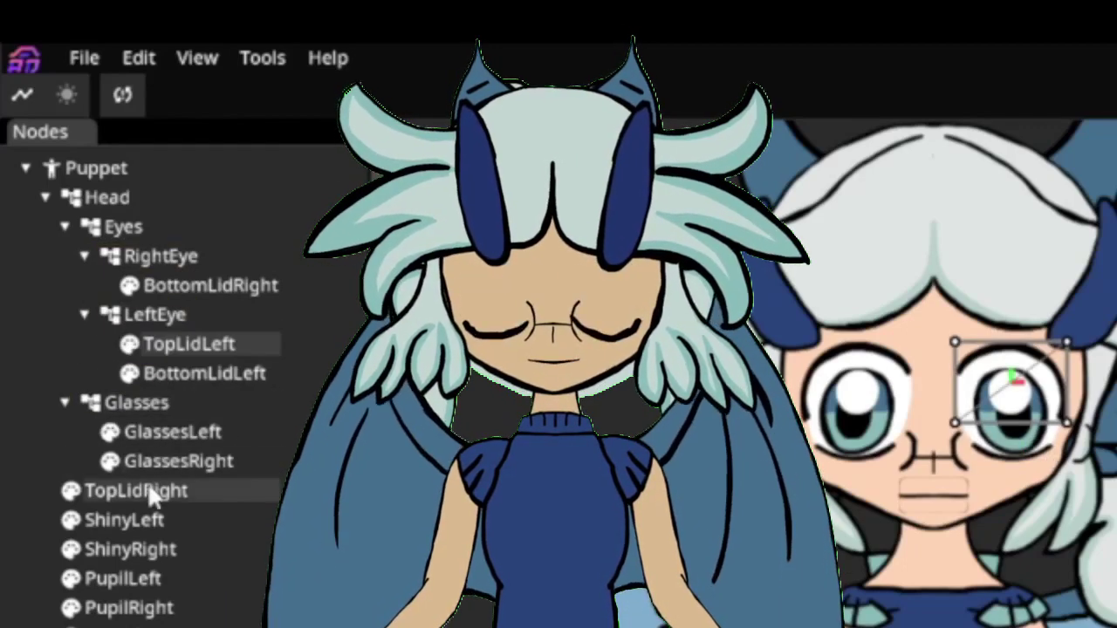
left_click(148, 491)
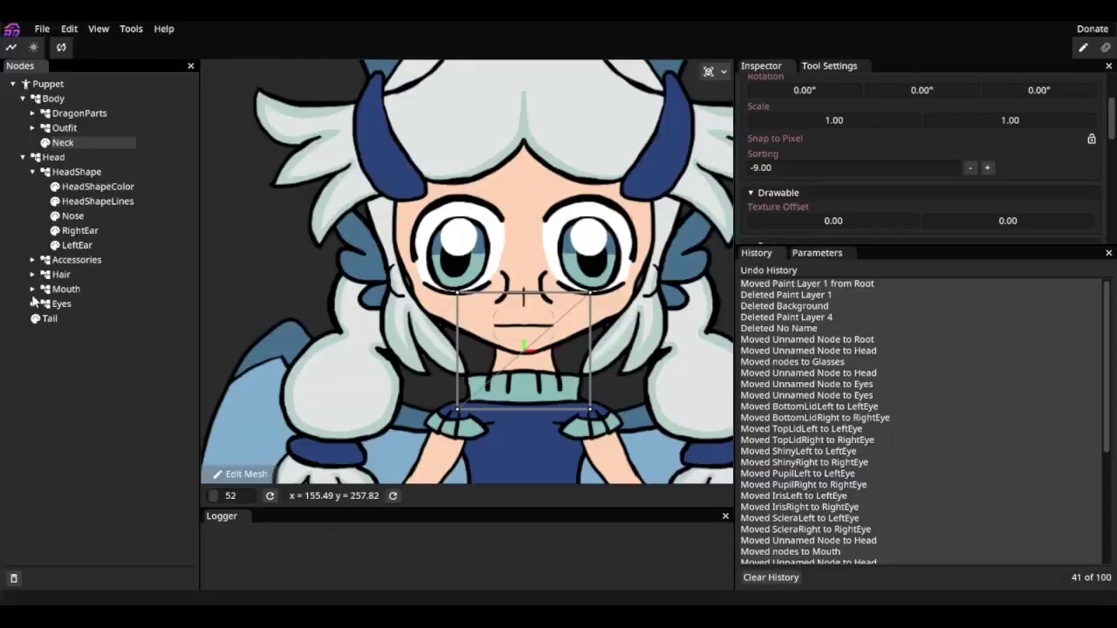
left_click(33, 304)
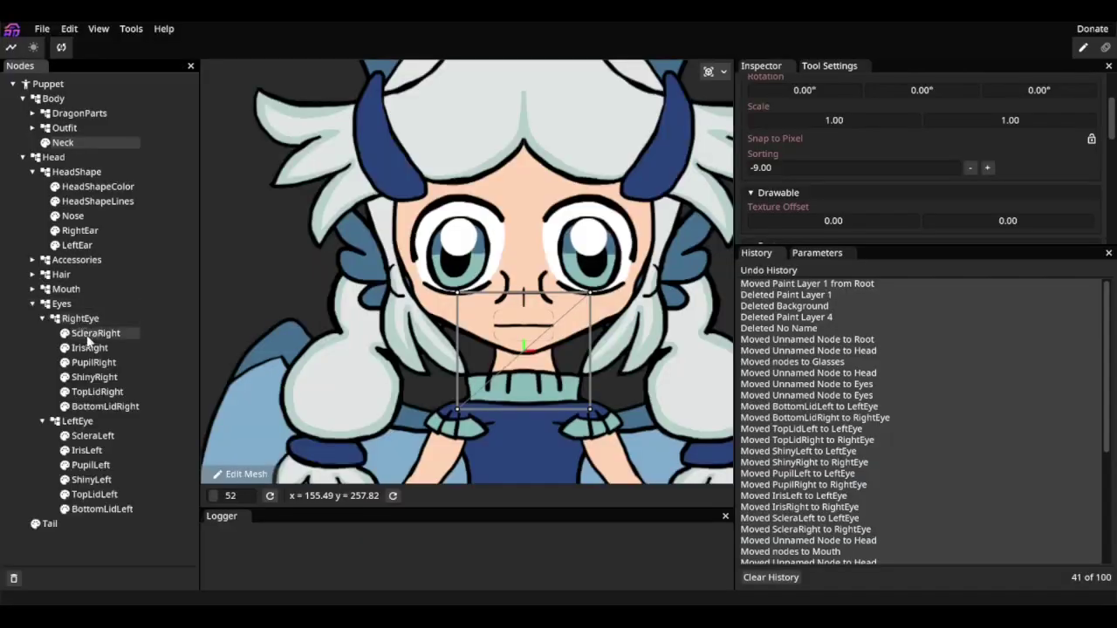
left_click(103, 336)
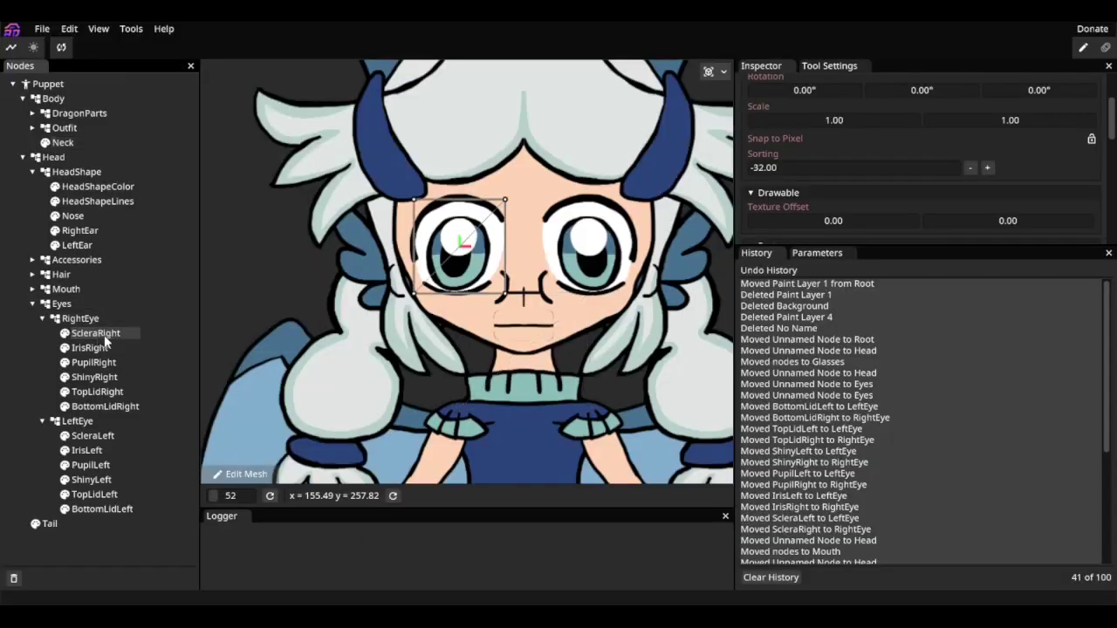
- Triangulate the right sclera mesh and remove or pull in surplus outer vertices
left_click(242, 477)
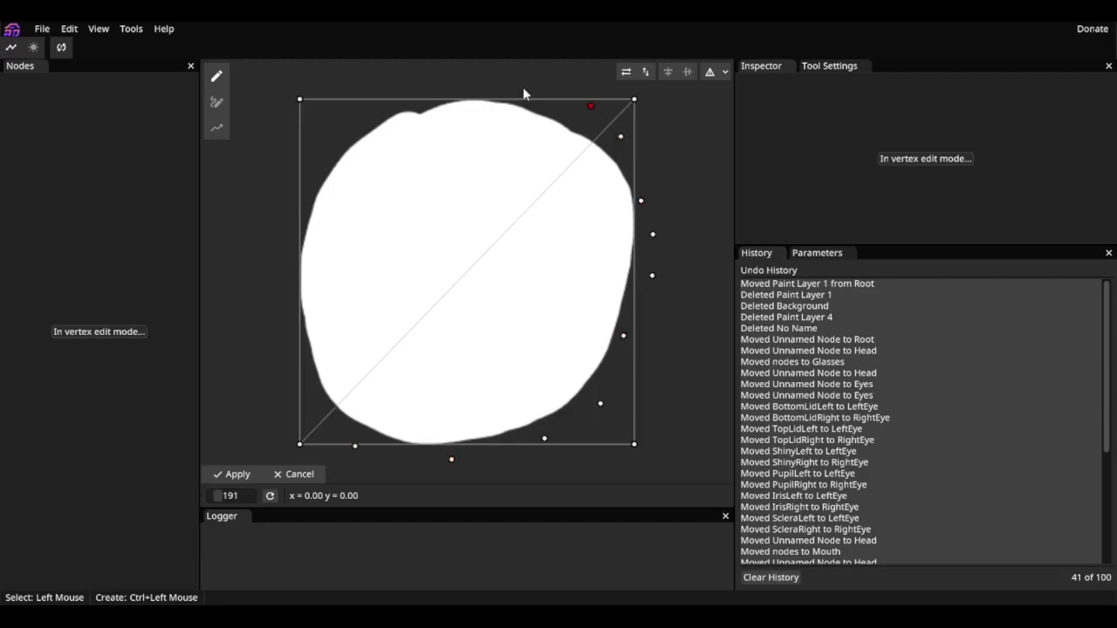
left_click(711, 74)
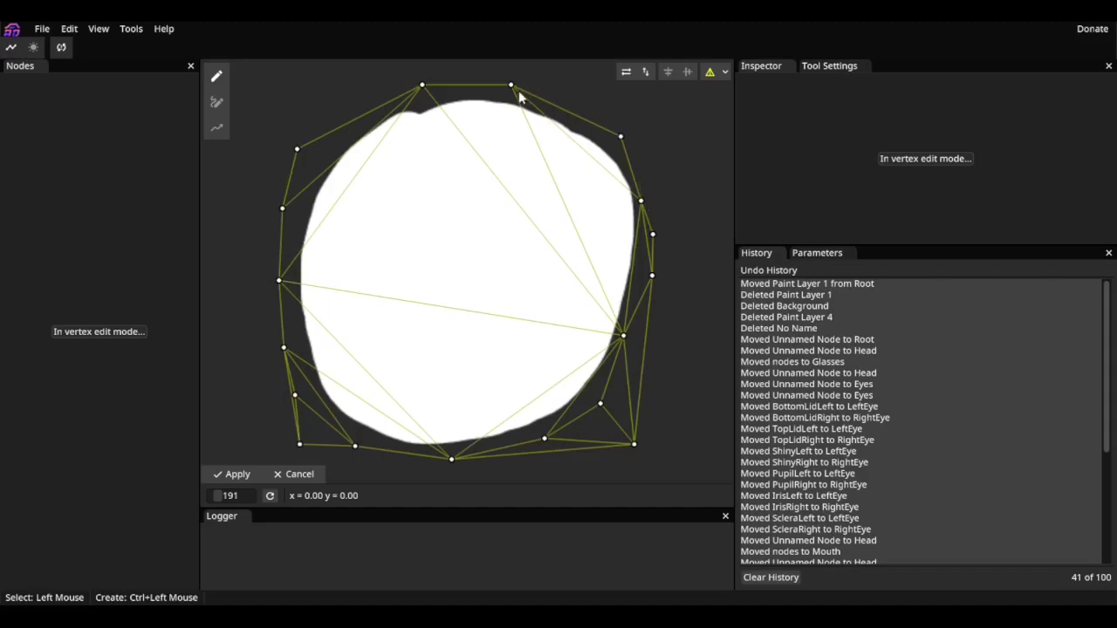
right_click(296, 149)
left_click_drag(422, 85, 336, 128)
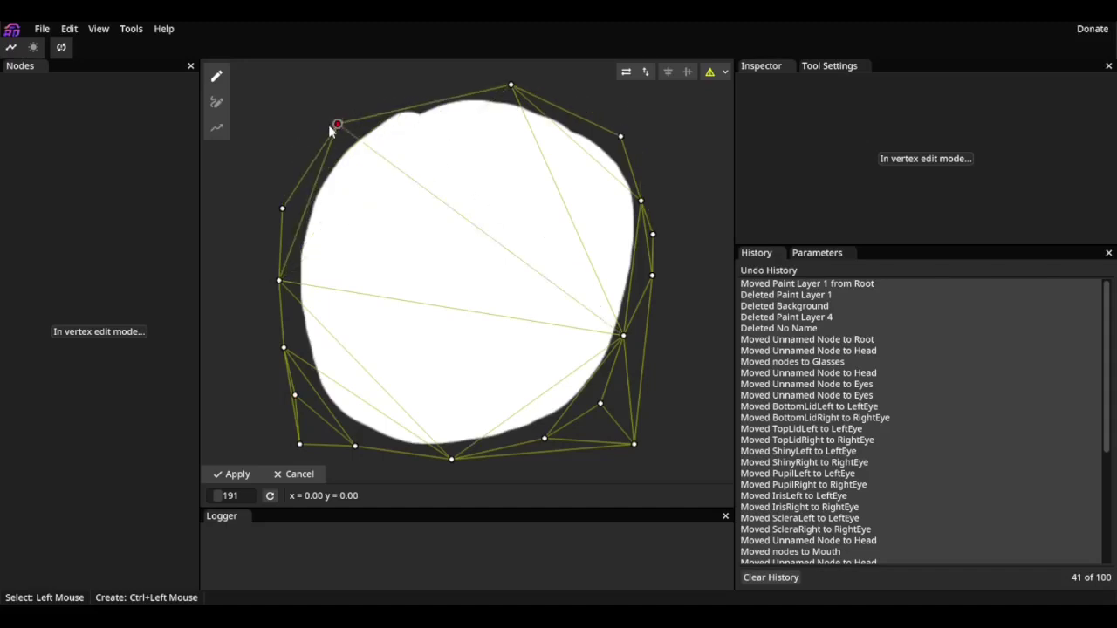
right_click(282, 207)
right_click(299, 445)
left_click_drag(295, 395, 311, 425)
right_click(354, 447)
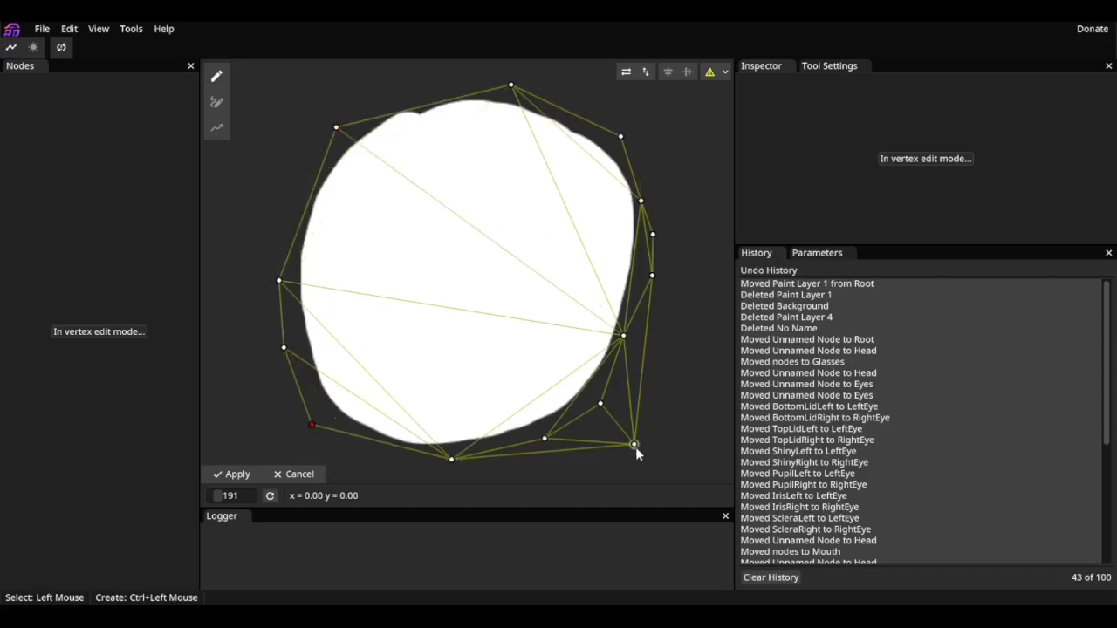
left_click_drag(635, 445, 575, 410)
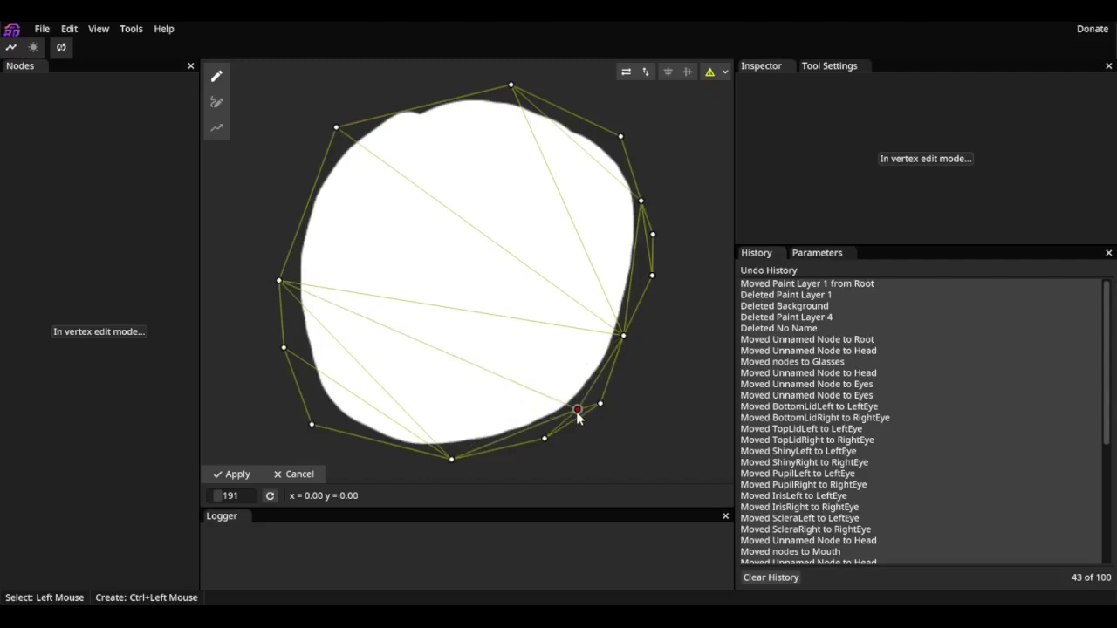
- Add vertices along the sclera's right, bottom-left, upper-left and top edges
left_click(643, 271, "ctrl")
left_click_drag(624, 335, 617, 347)
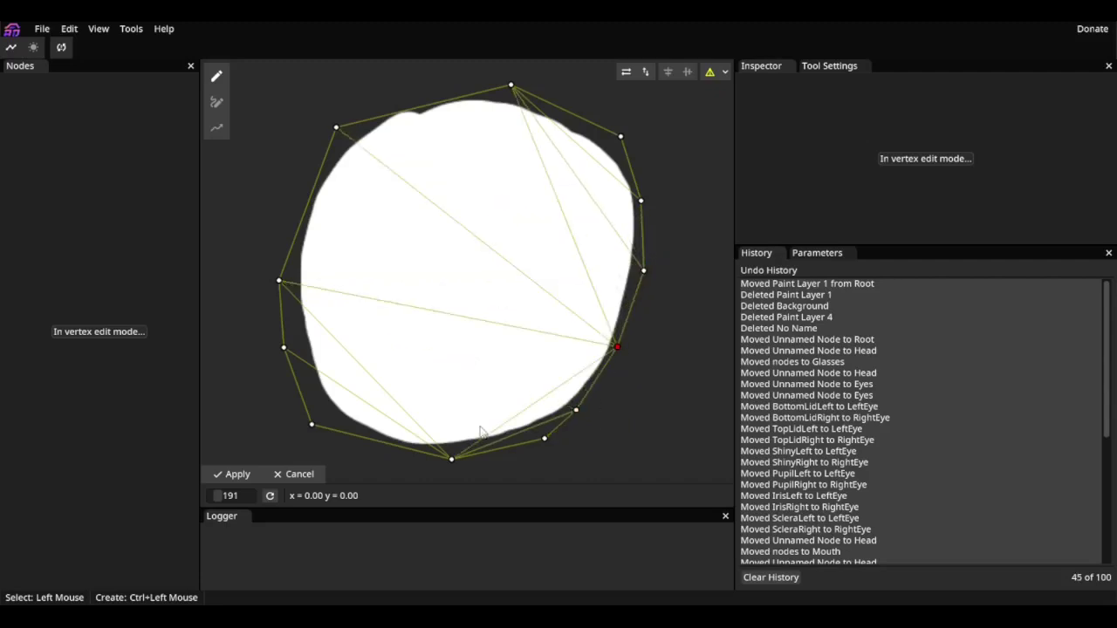
left_click(369, 439, "ctrl")
left_click(302, 205, "ctrl")
left_click(411, 96, "ctrl")
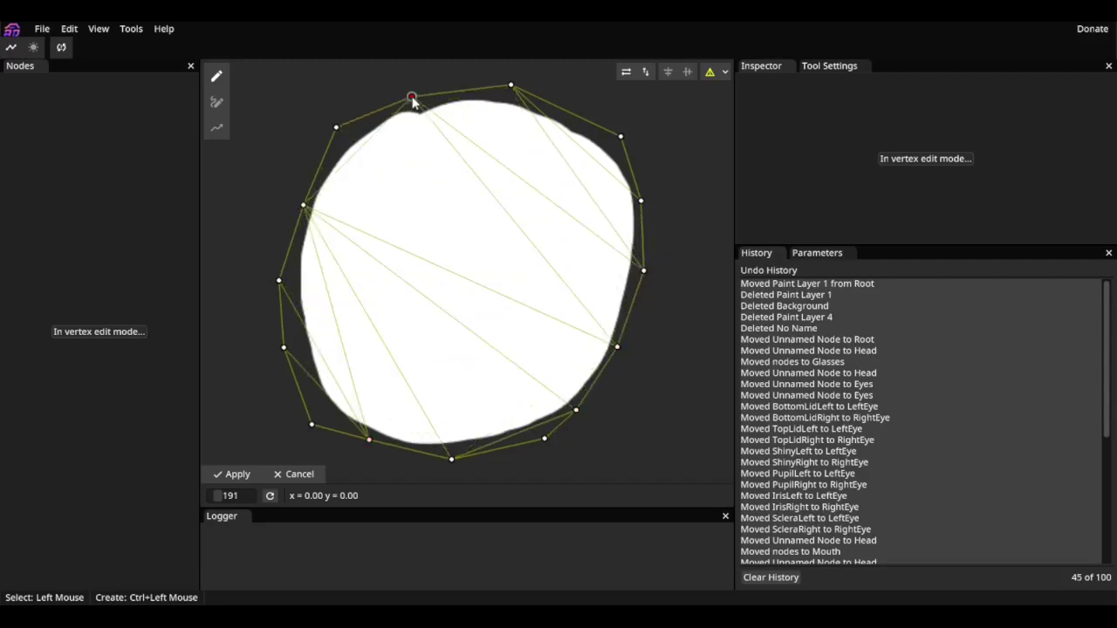
left_click(572, 115, "ctrl")
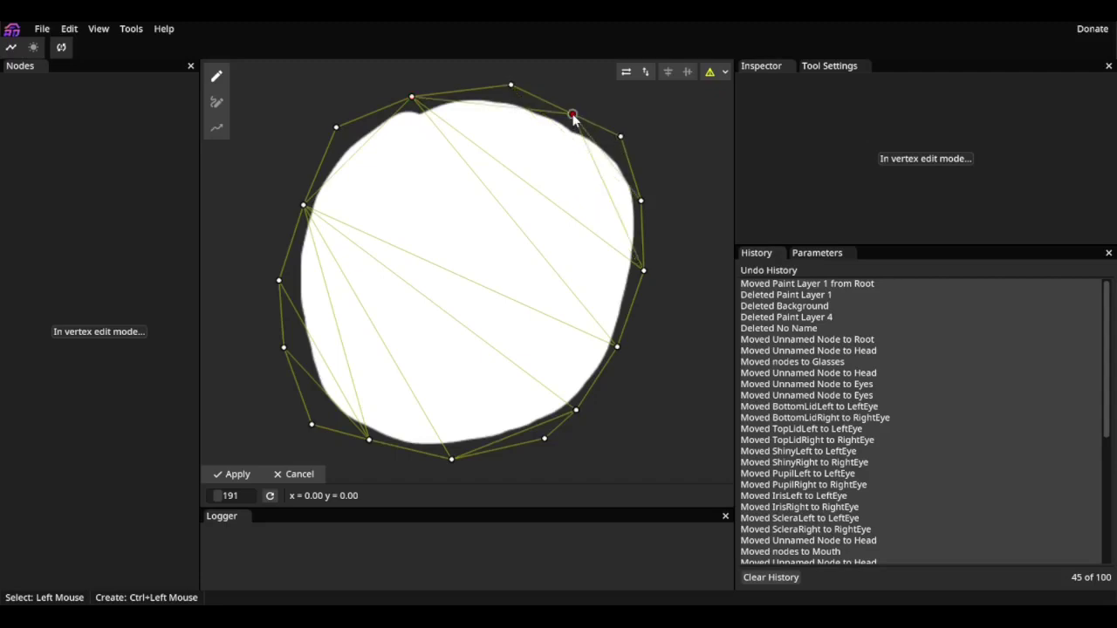
left_click(572, 116, "ctrl")
- Bake the triangulation and nudge the bottom vertices to hug the outline
left_click(709, 72)
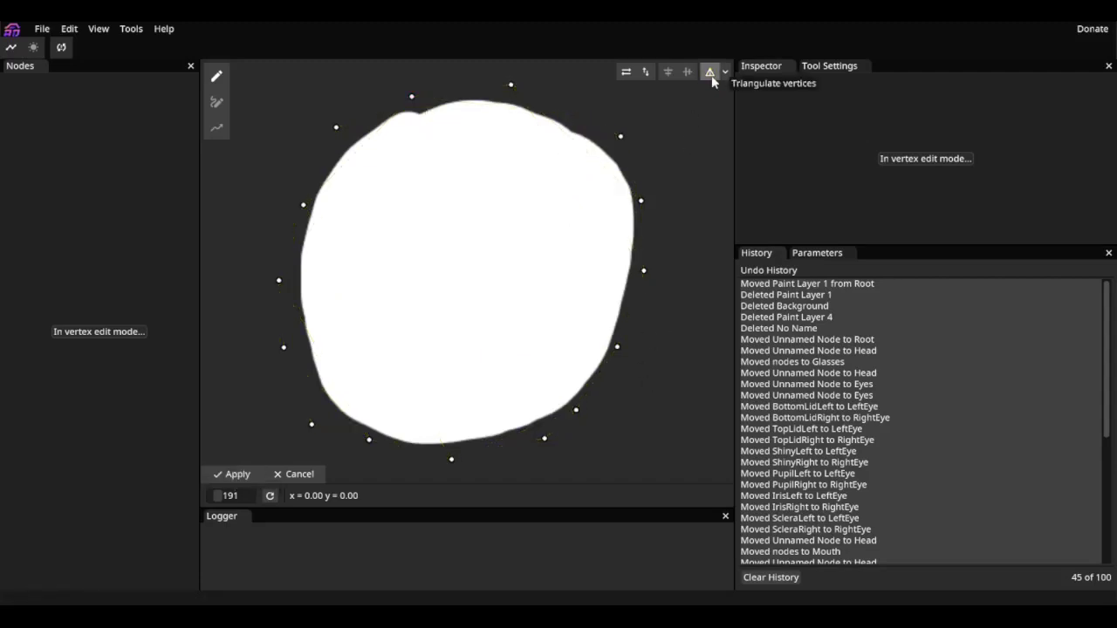
left_click(709, 71)
left_click(725, 71)
left_click(660, 229)
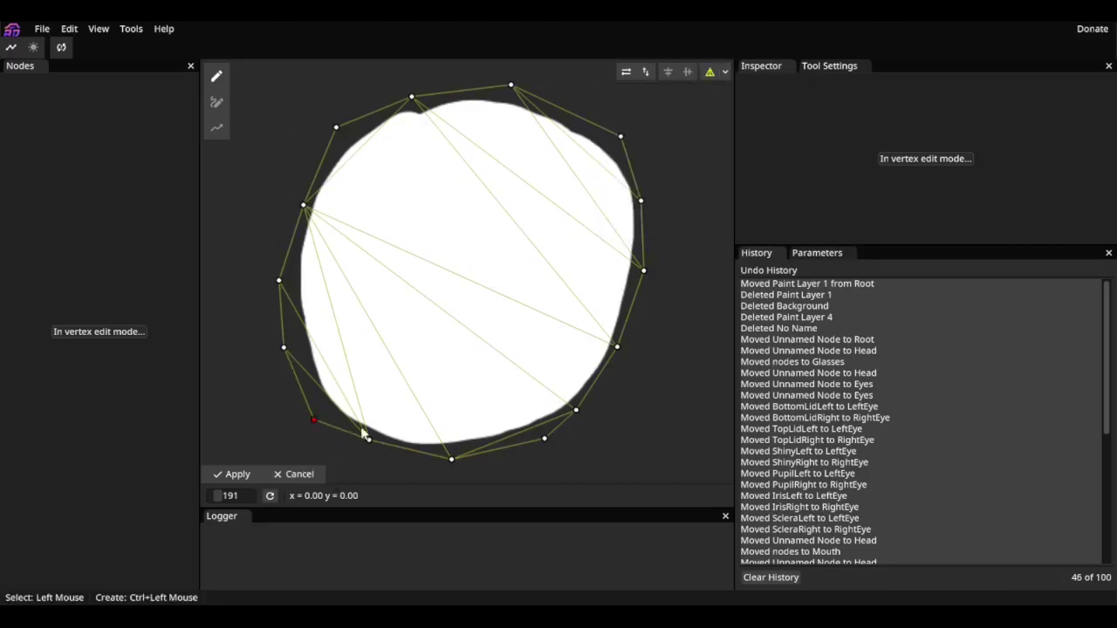
left_click_drag(369, 439, 417, 457)
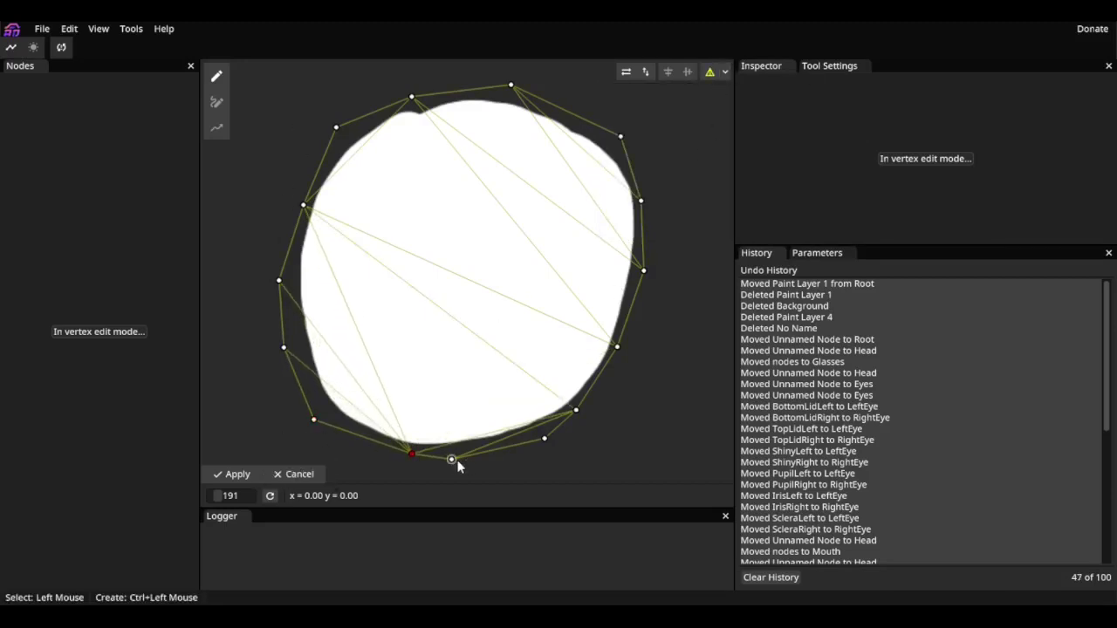
left_click_drag(547, 439, 521, 448)
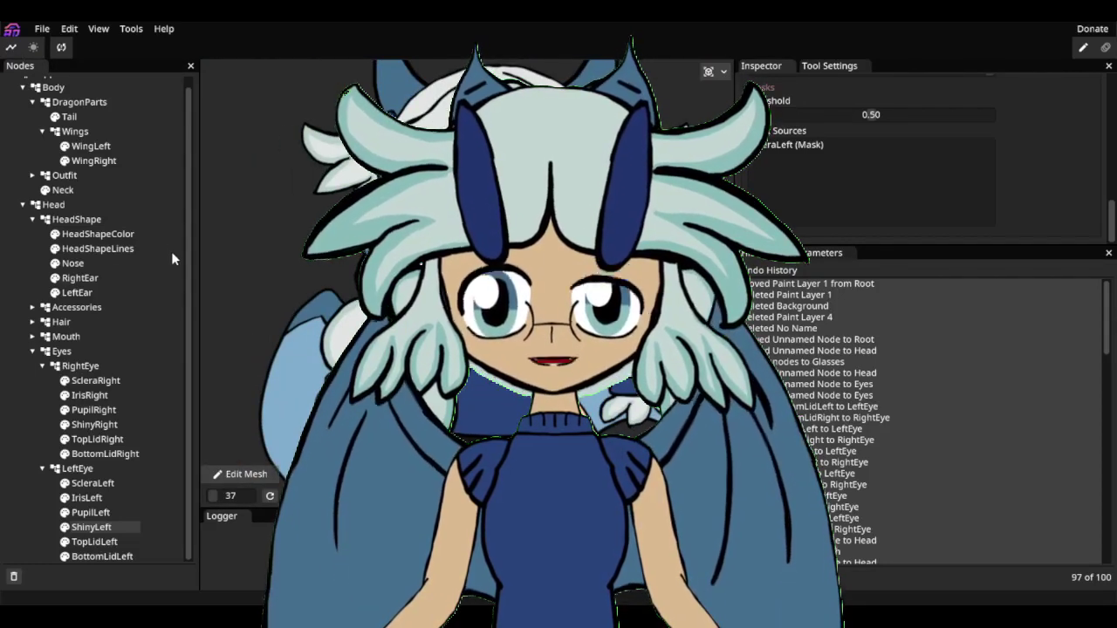
- Edit the BackofMouth mesh from the Mouth group and start adding a parameter
left_click(33, 350)
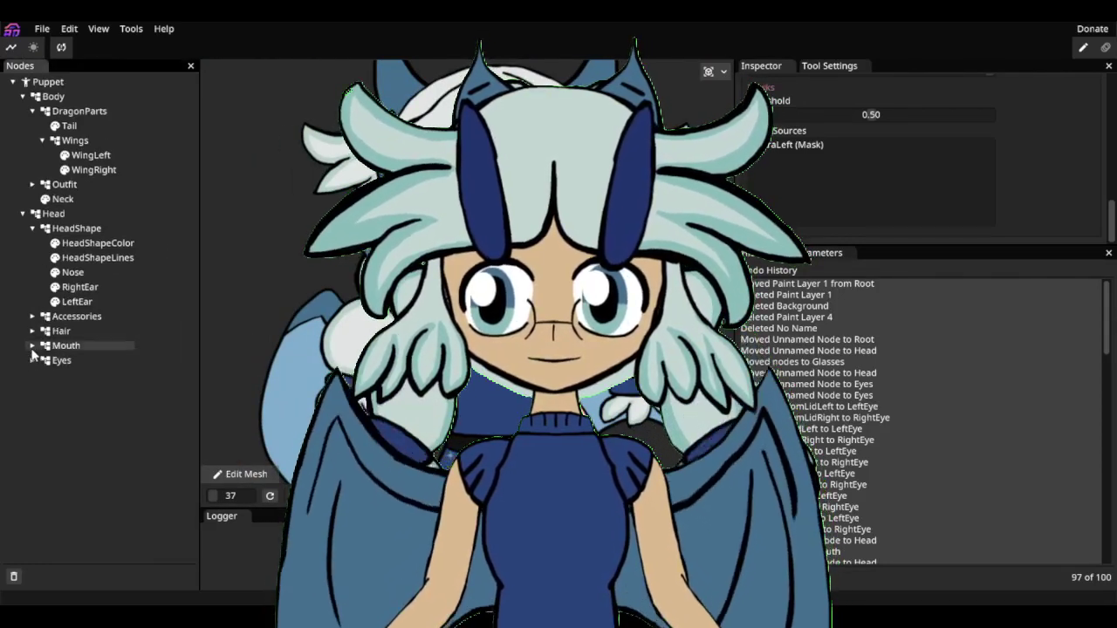
left_click(32, 346)
left_click(76, 361)
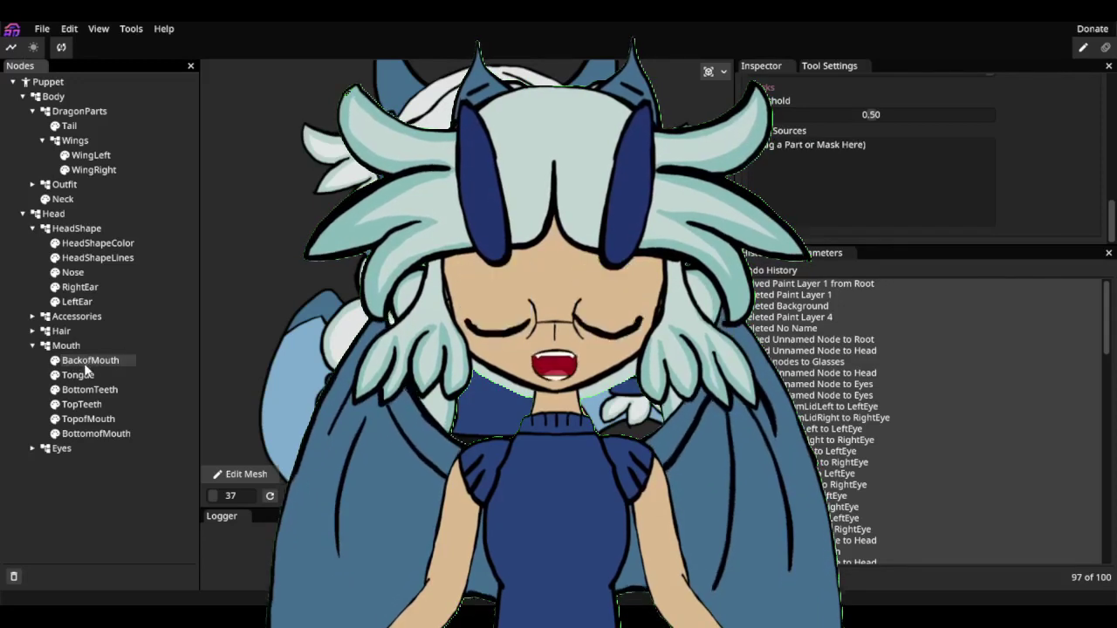
left_click(229, 474)
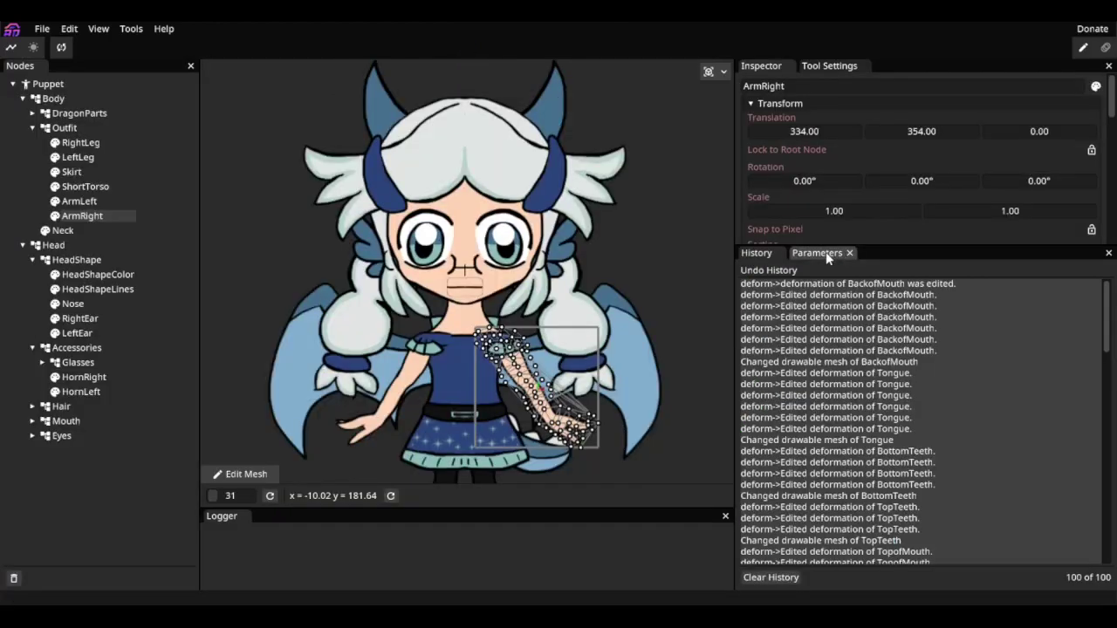
left_click(826, 252)
left_click(1101, 573)
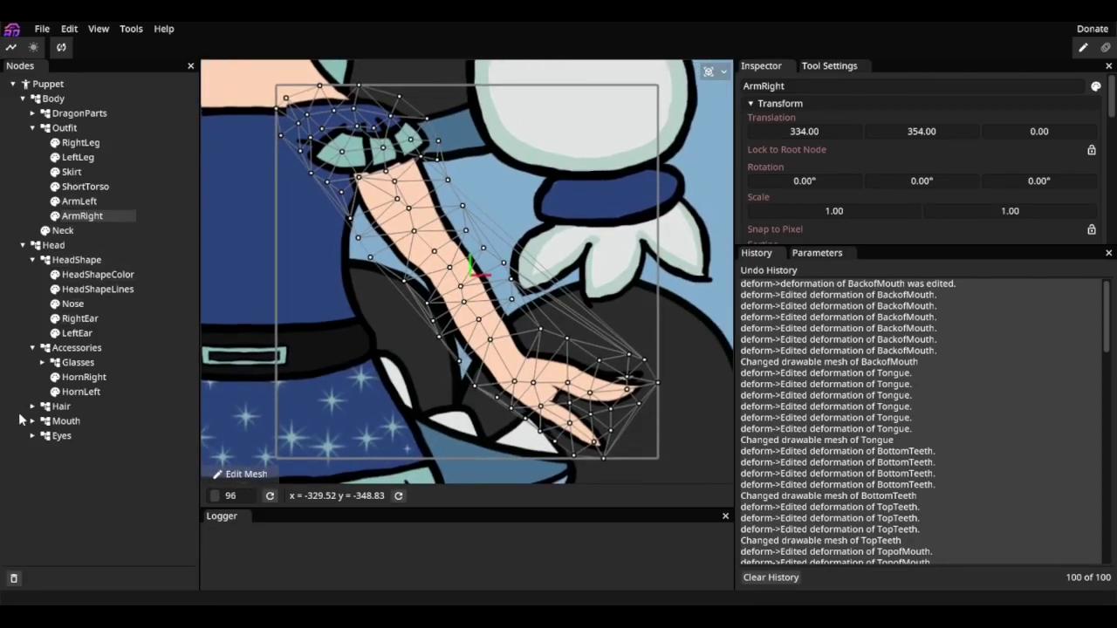
- Pan and zoom out until the whole dragon-girl puppet is visible
left_click_drag(388, 326, 480, 362)
scroll(479, 361, "down", 4)
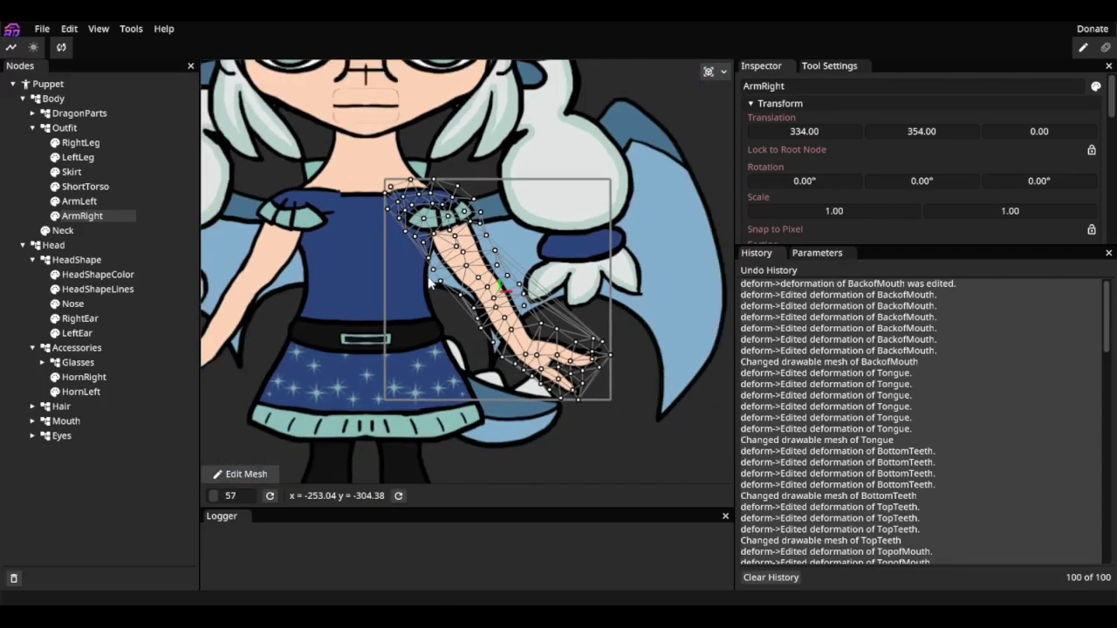
left_click_drag(409, 262, 444, 414)
scroll(444, 337, "down", 2)
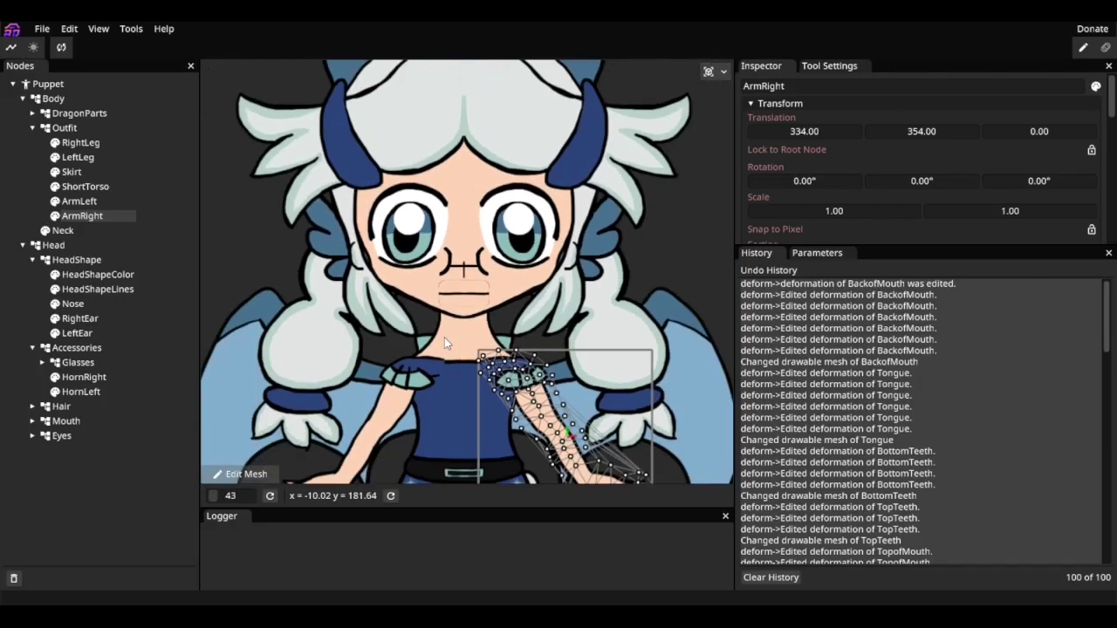
scroll(444, 336, "down", 2)
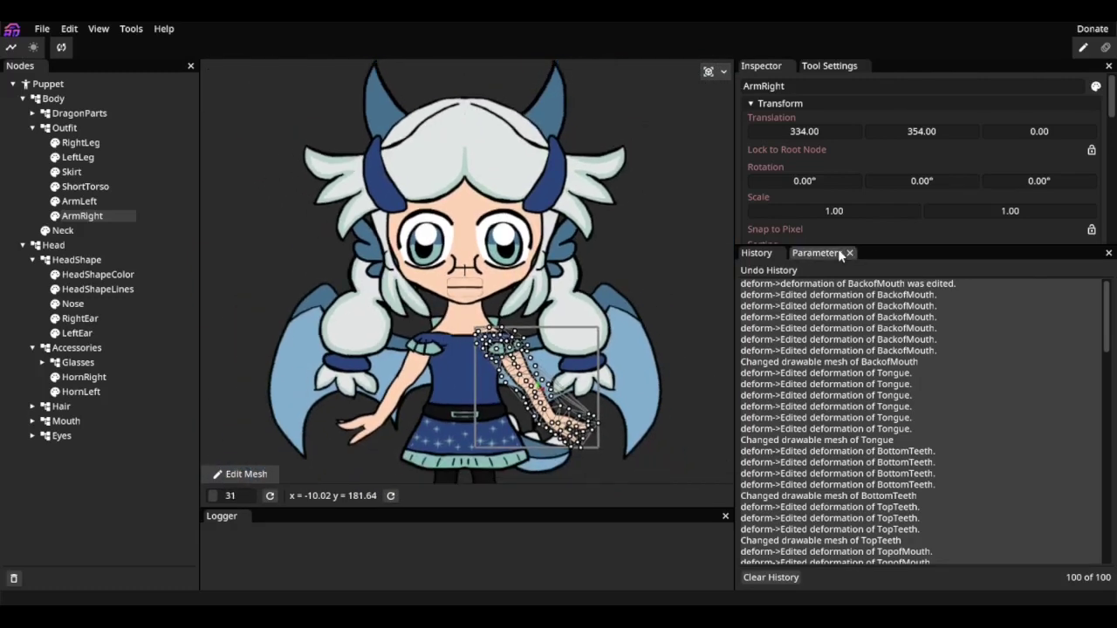
- Add a 1D (0..1) parameter and clear its Param #0 name in Edit Properties
left_click(826, 254)
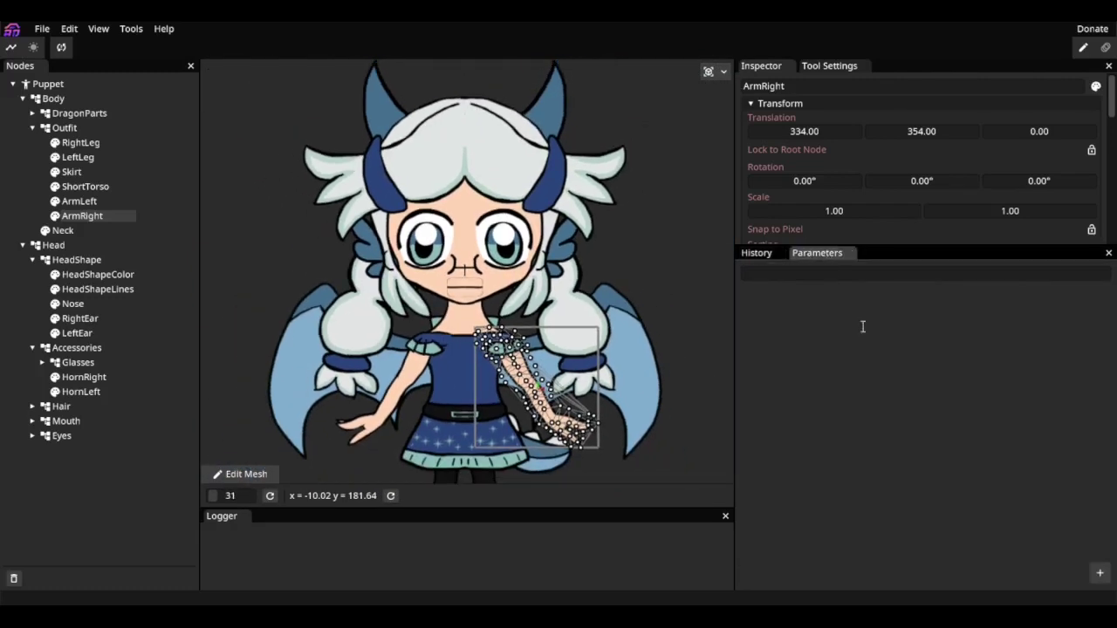
left_click(1099, 572)
left_click(1070, 521)
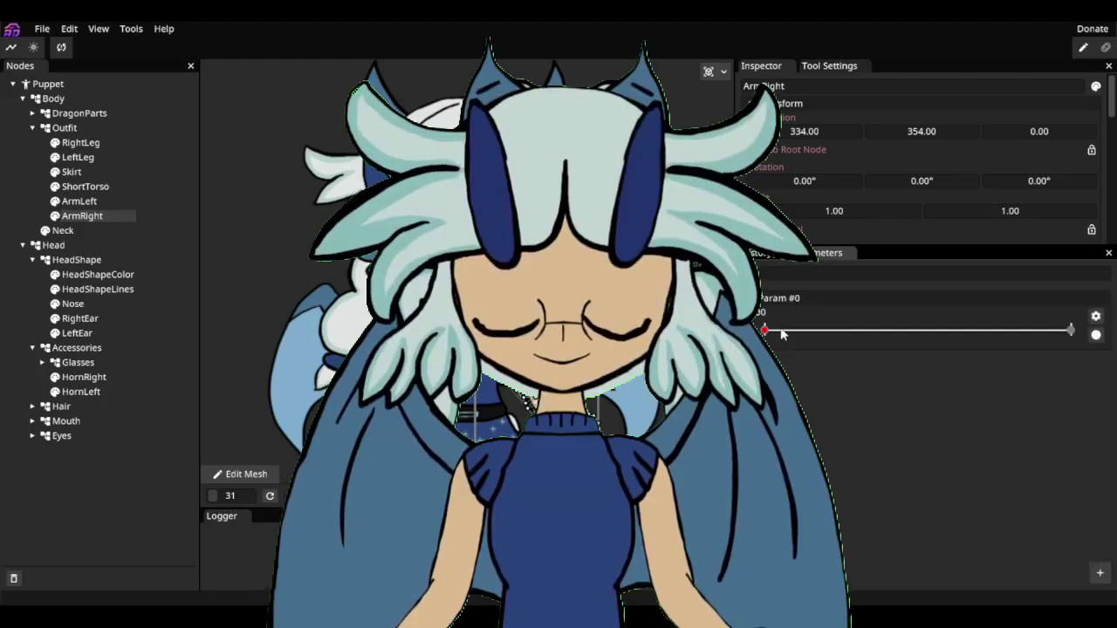
left_click(1096, 316)
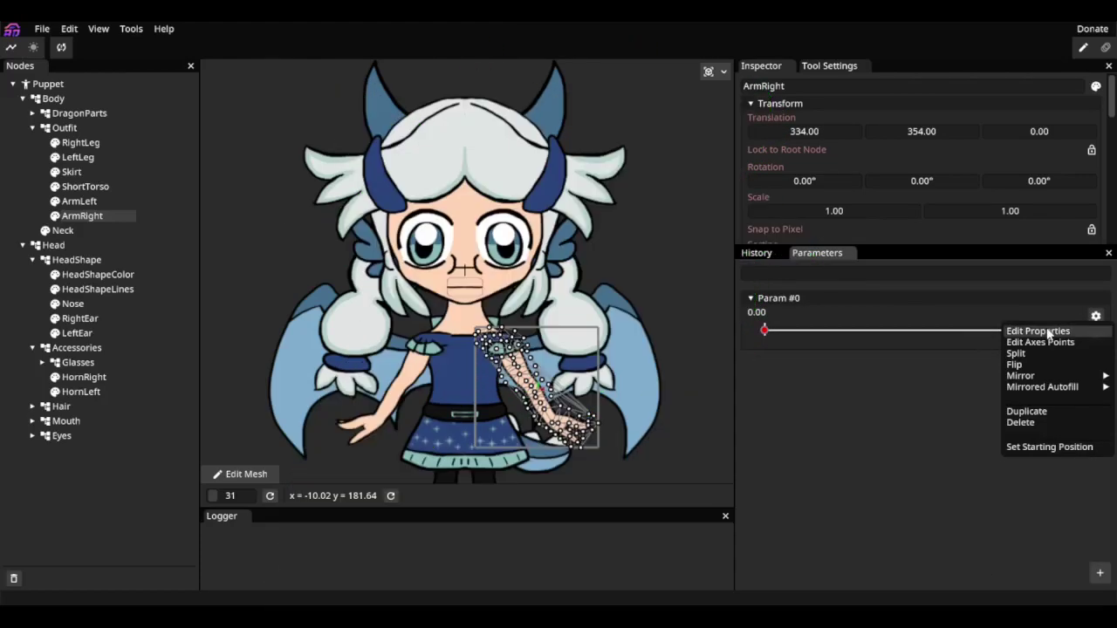
left_click(1035, 332)
left_click(124, 102)
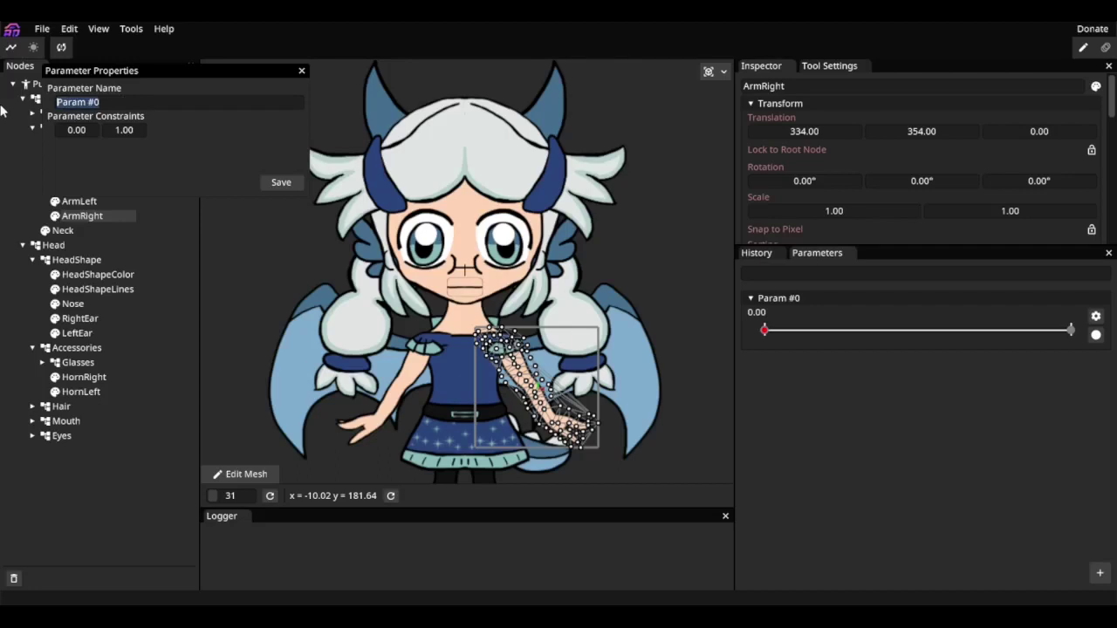
key("BackSpace")
- Save the Eye Blink parameter name and arm Eye Blink for recording deformations
left_click(281, 184)
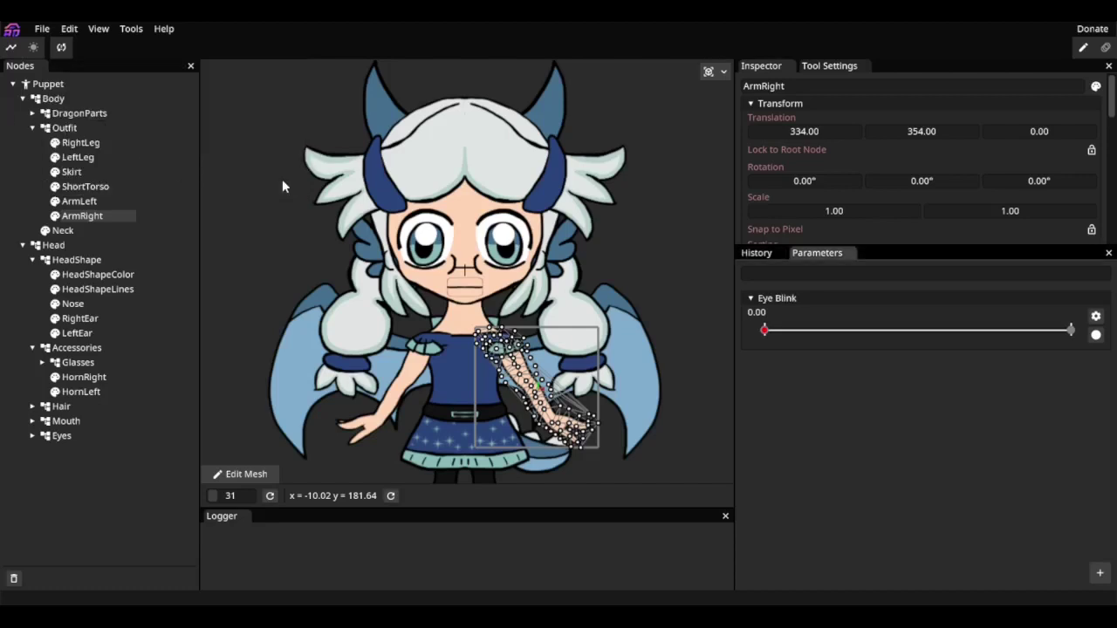
left_click(1096, 336)
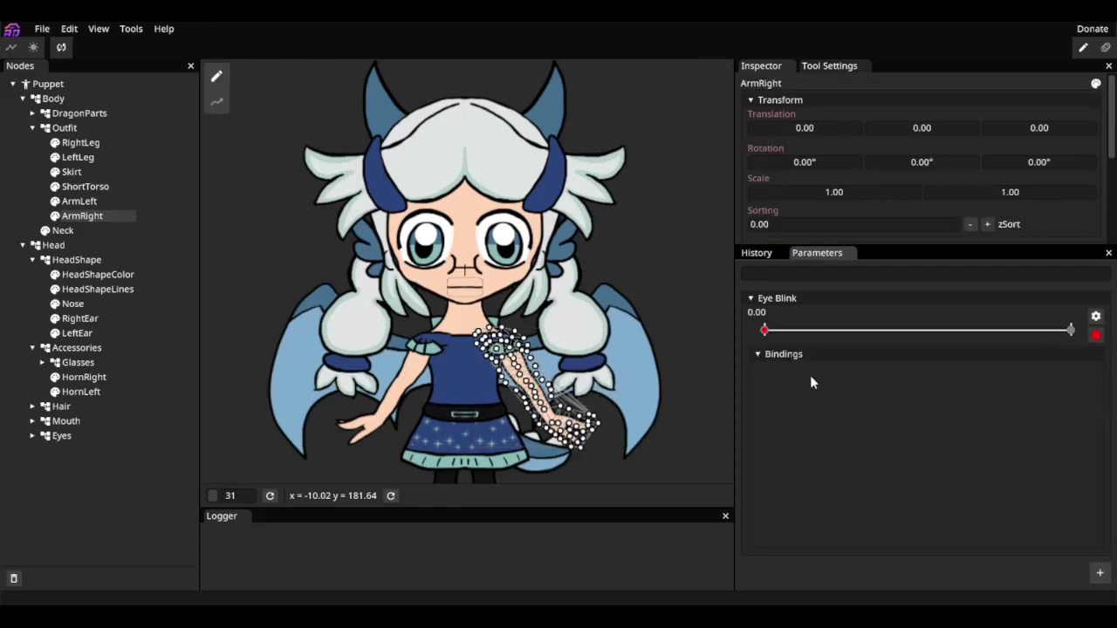
scroll(499, 304, "up", 3)
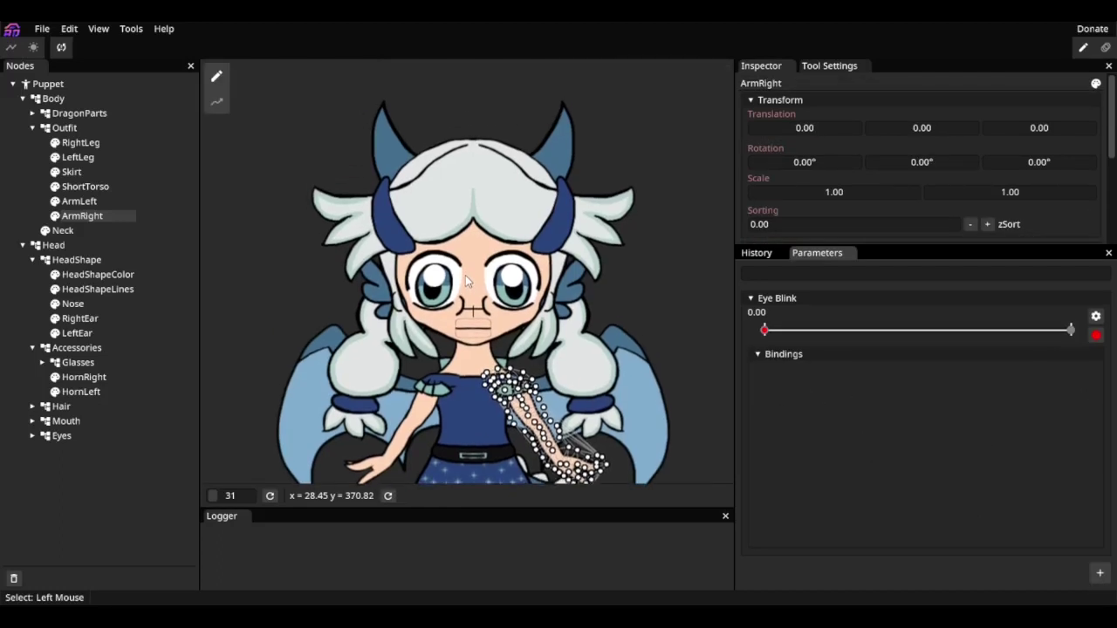
scroll(499, 304, "up", 6)
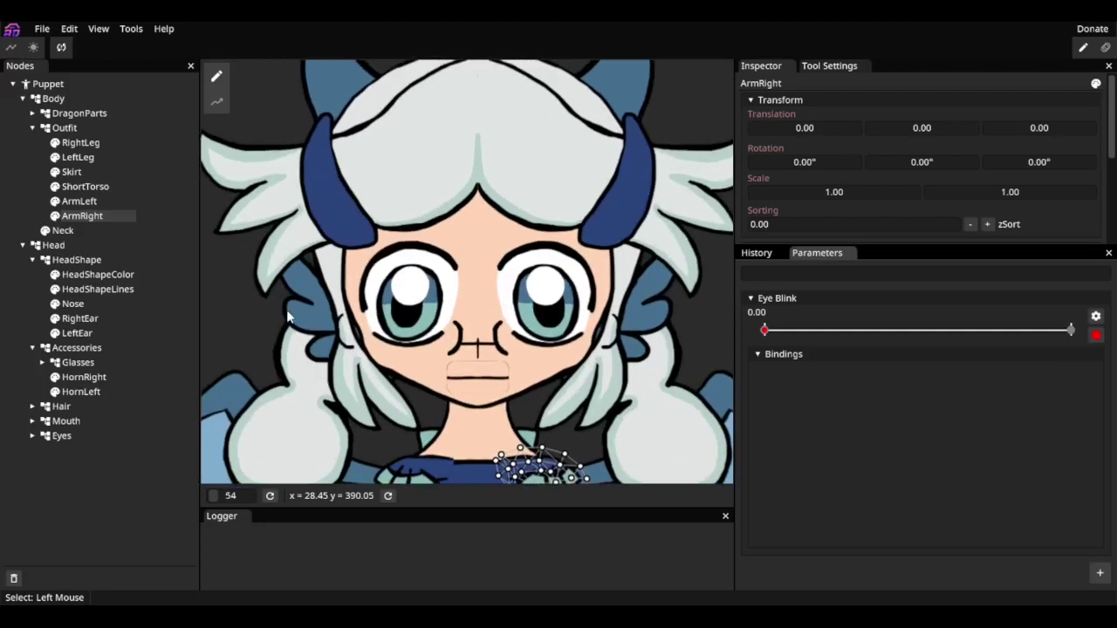
- Select TopLidRight under Eyes > RightEye in Nodes and zoom in on it
left_click(33, 436)
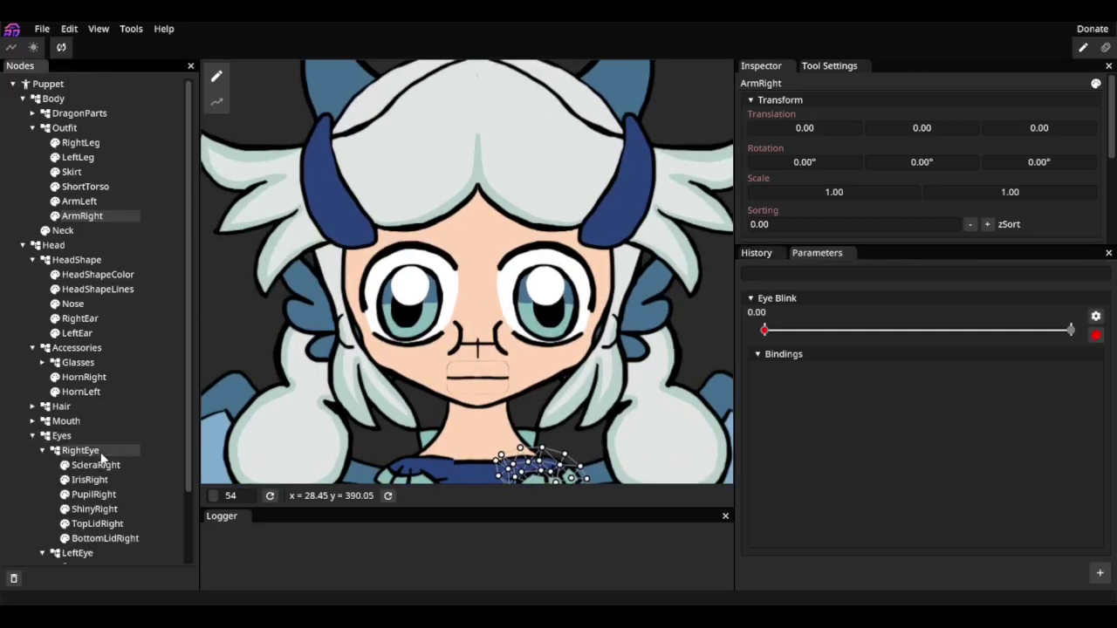
left_click(98, 523)
scroll(448, 373, "up", 5)
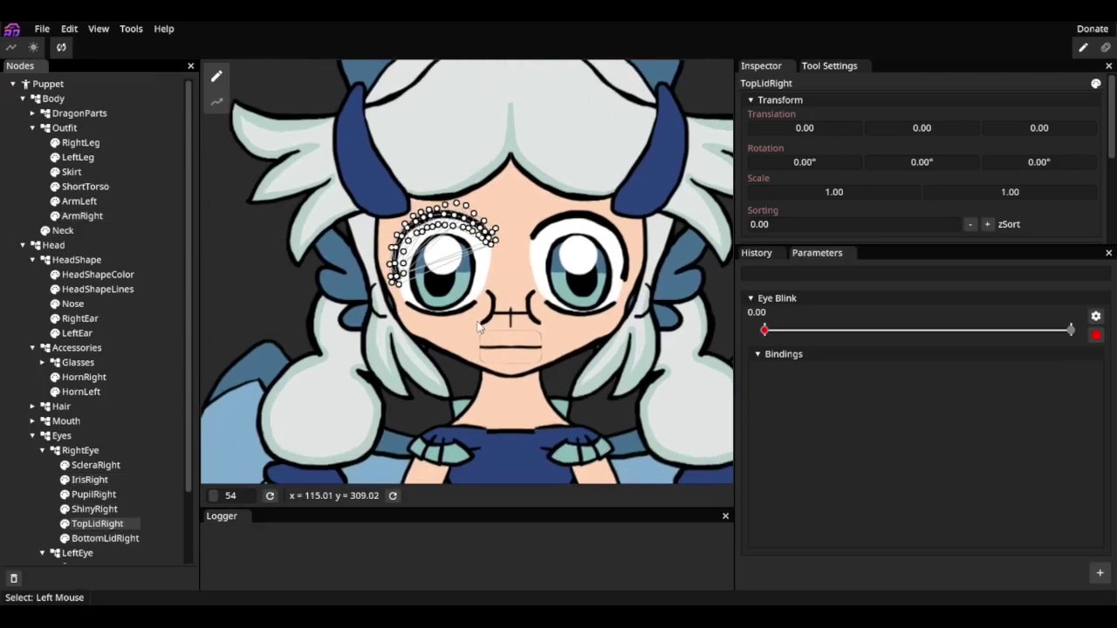
scroll(434, 306, "up", 2)
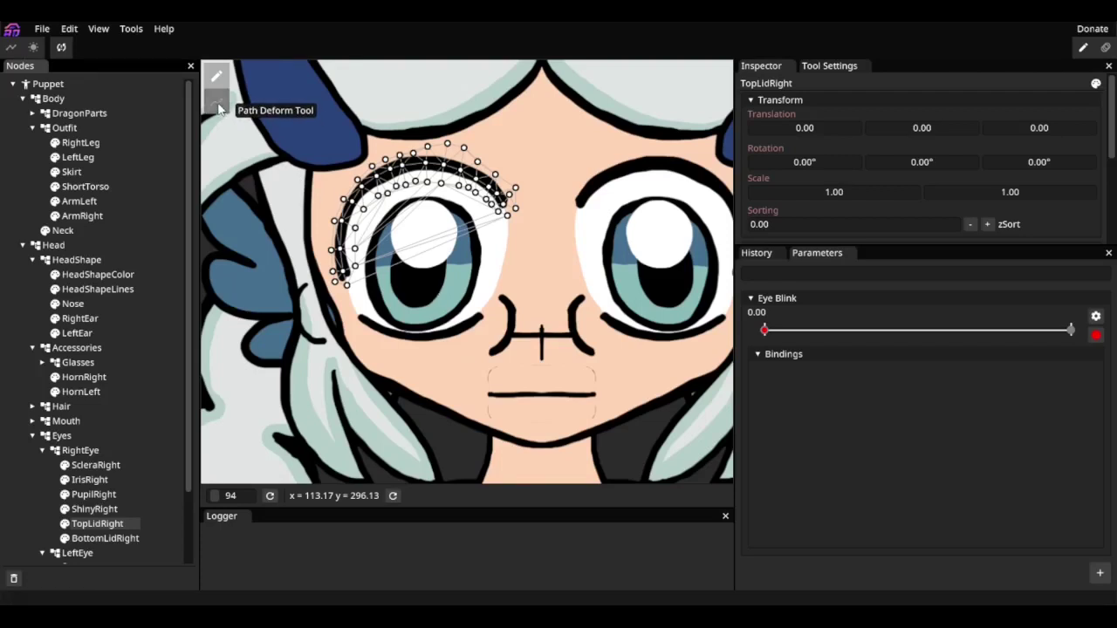
- With the Path Deform Tool, place a path of points along the right top eyelid
left_click(219, 105)
double_click(515, 230)
double_click(379, 174)
double_click(340, 251)
double_click(354, 303)
scroll(389, 242, "up", 4)
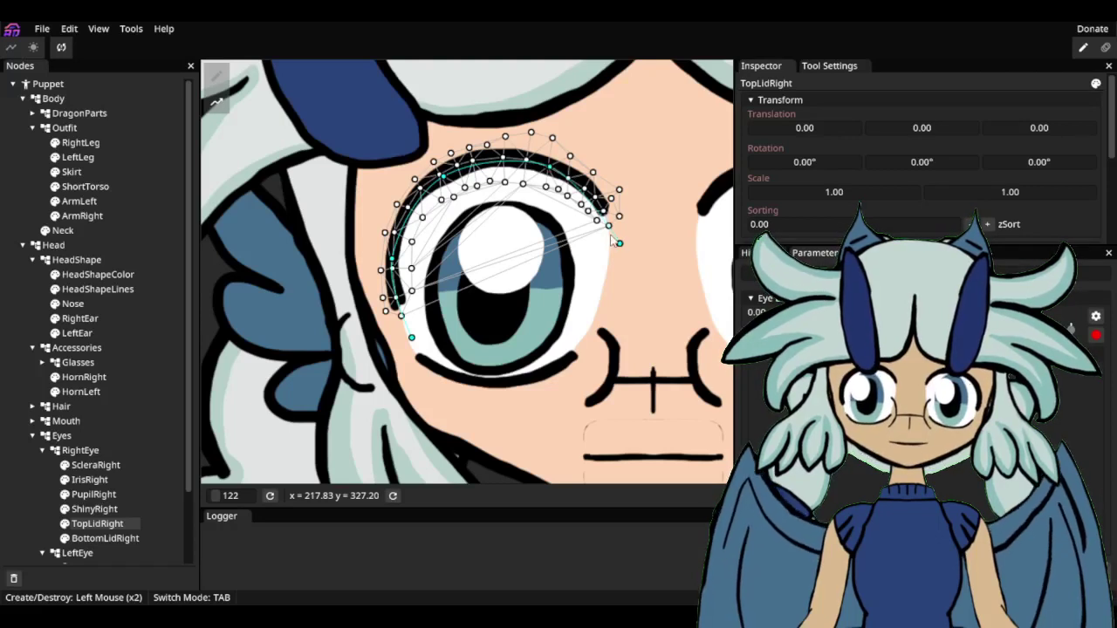
left_click_drag(618, 246, 625, 237)
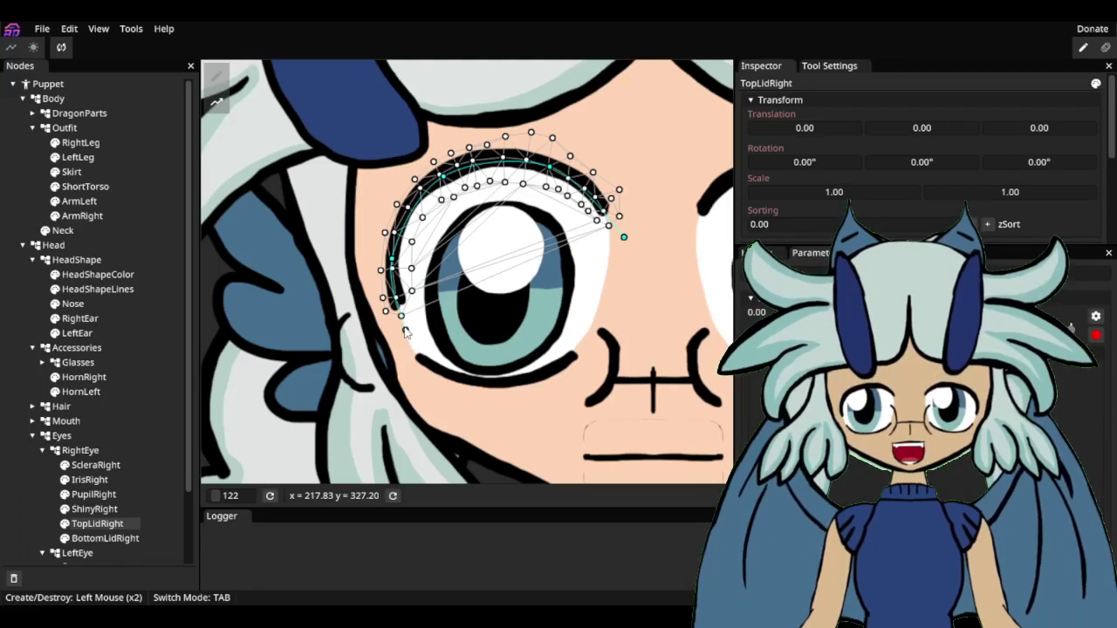
- In Deform mode, bend the upper eyelid down over the eye until it's closed
key("Tab")
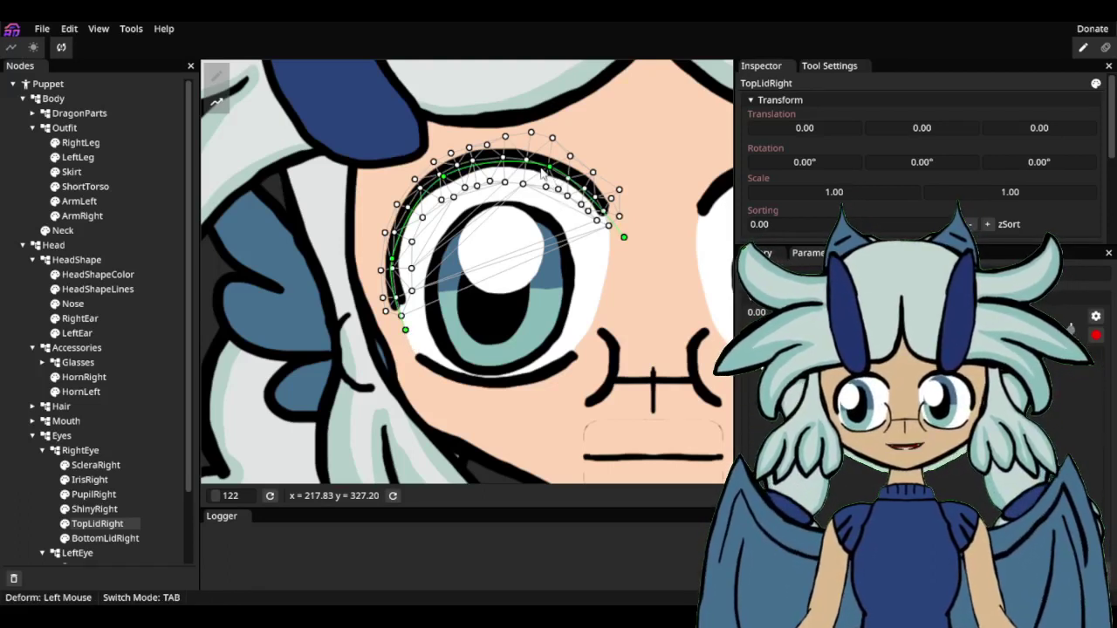
left_click_drag(553, 187, 548, 398)
left_click_drag(626, 239, 612, 297)
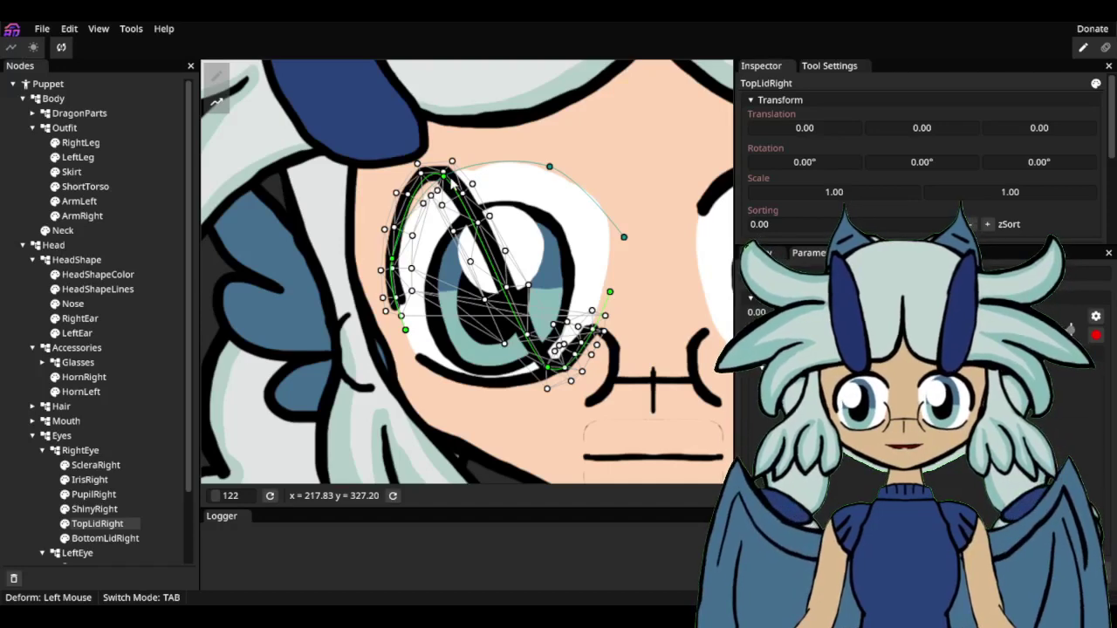
left_click_drag(447, 179, 482, 397)
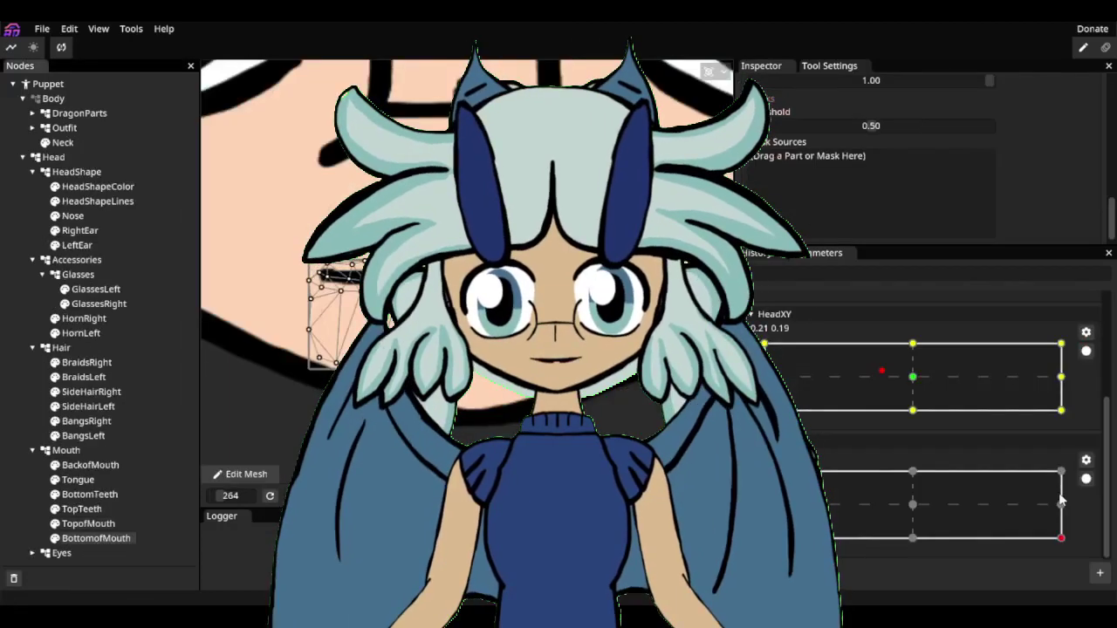
- Arm the Mouth parameter and pick the TopofMouth lip with the Path Deform tool
left_click(1085, 478)
left_click(217, 102)
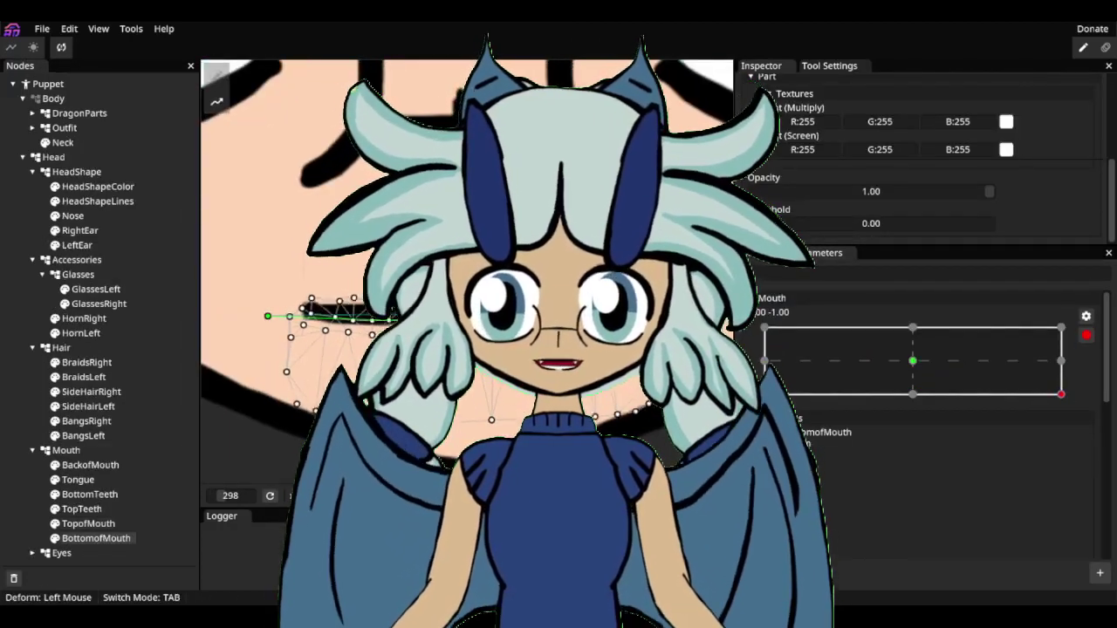
left_click(88, 524)
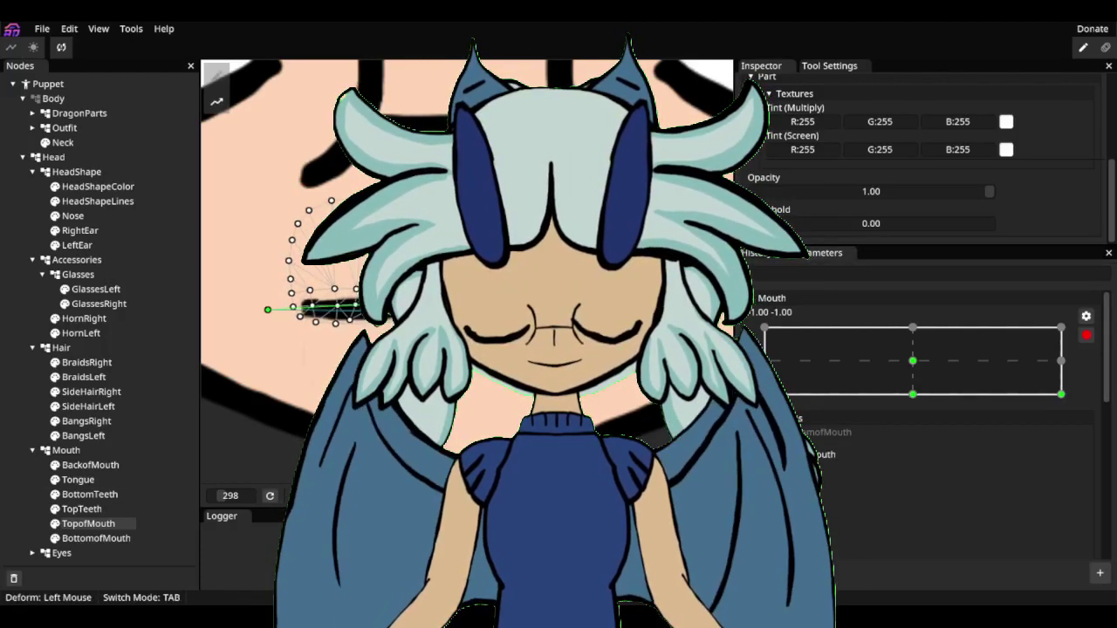
left_click(80, 541)
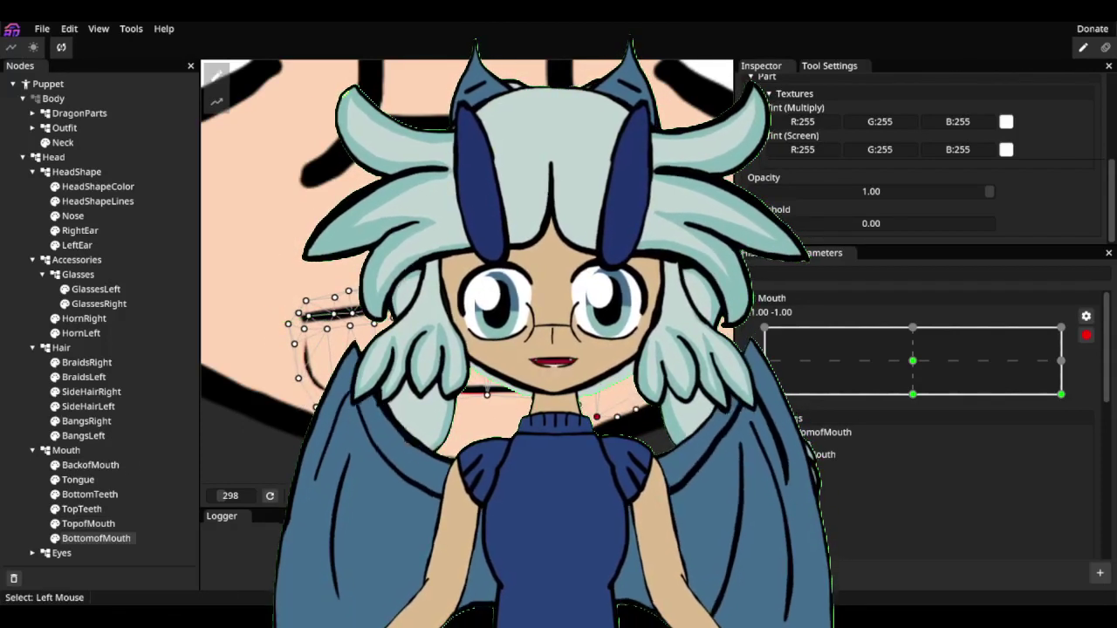
left_click(87, 523)
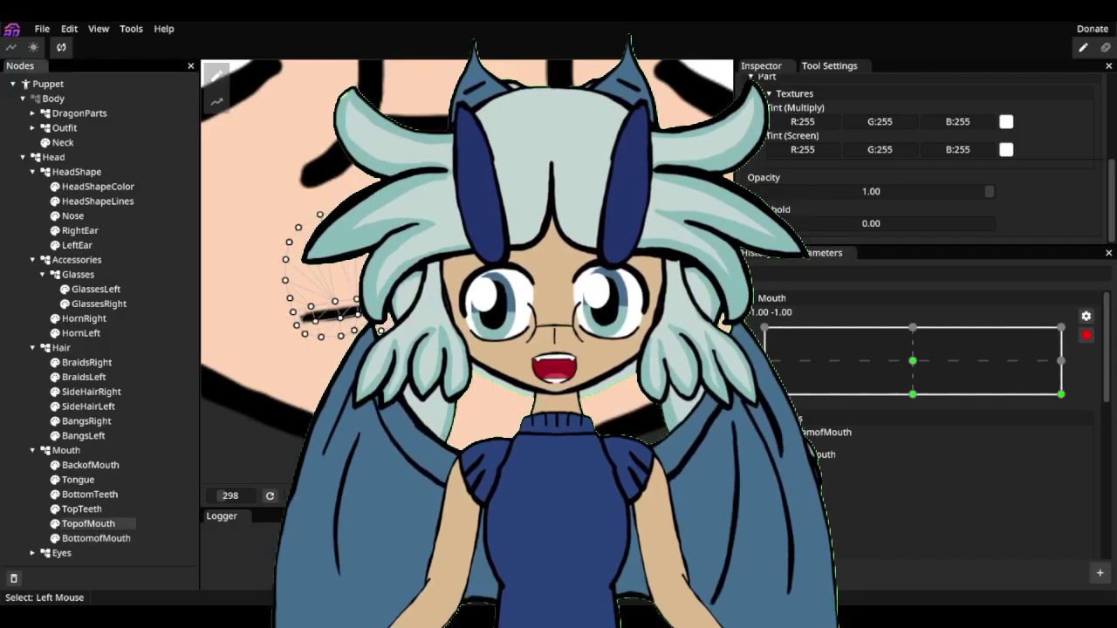
scroll(1034, 308, "up", 2)
- On the armed Mouth parameter, raise both sides of BottomofMouth for the open-mouth pose
left_click(1086, 478)
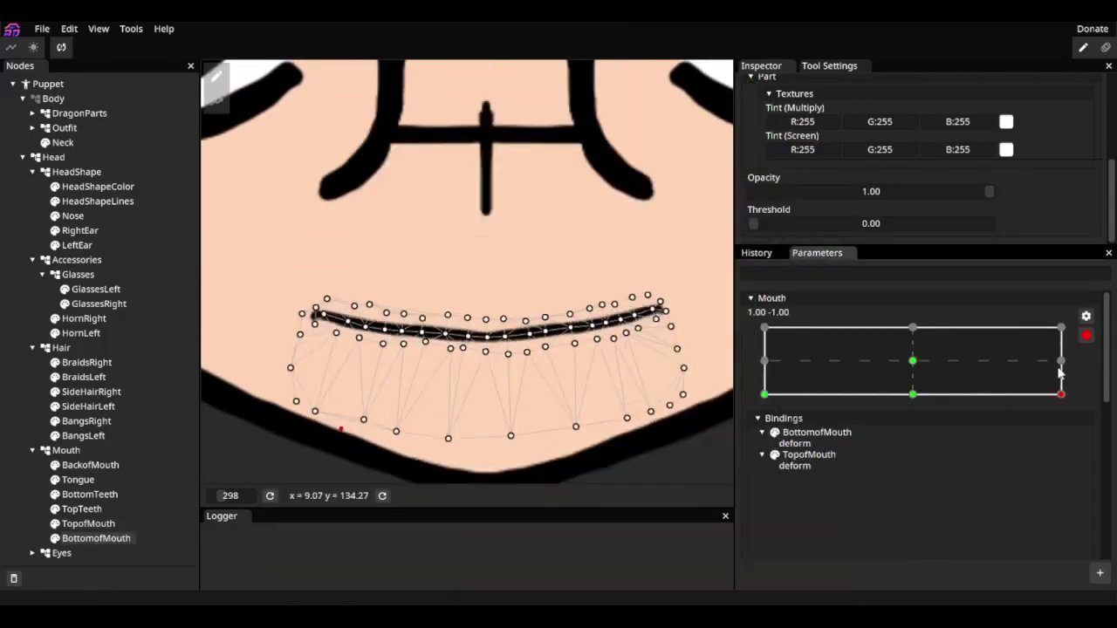
left_click(1085, 334)
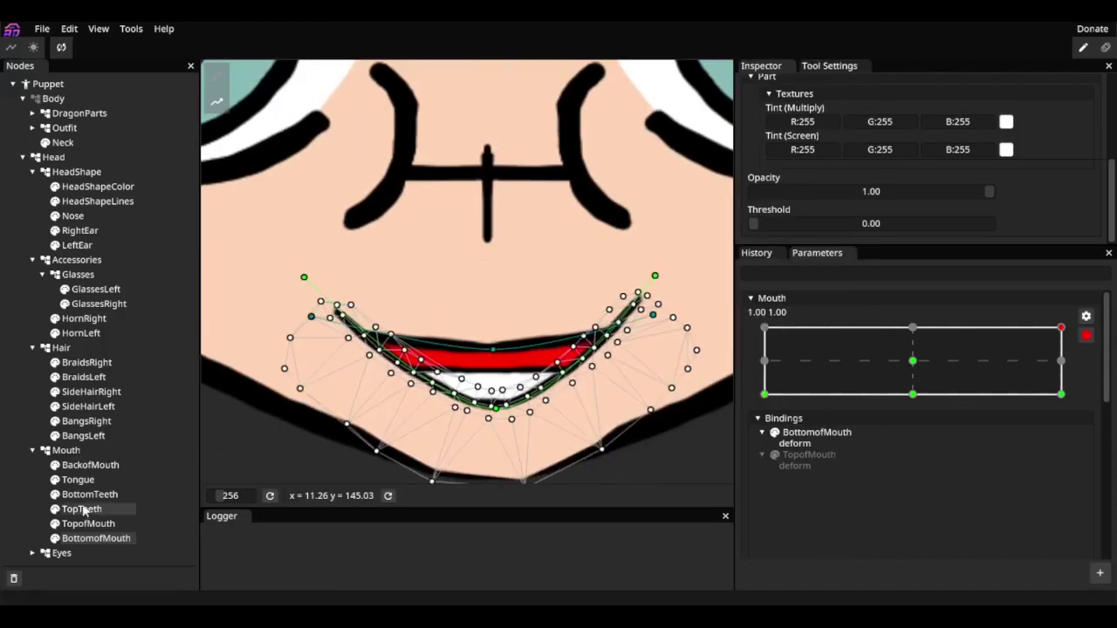
left_click(87, 524)
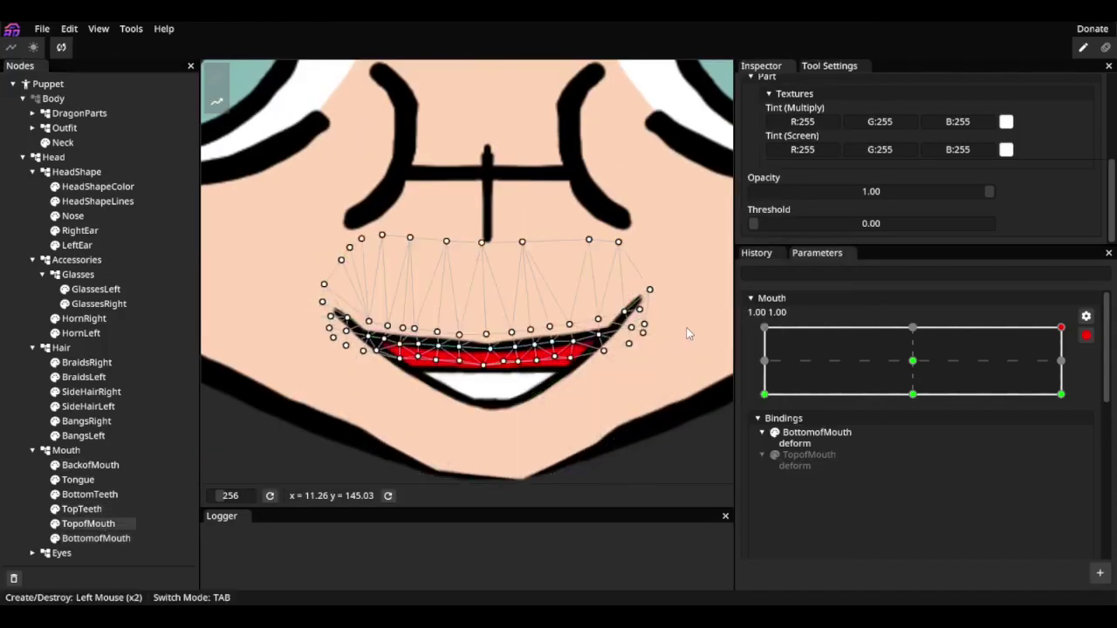
left_click(96, 538)
left_click_drag(406, 382, 371, 288)
left_click_drag(598, 349, 608, 235)
- Pull TopofMouth's vertices inward from both sides, then stop recording on Mouth
key("Tab")
left_click(410, 388)
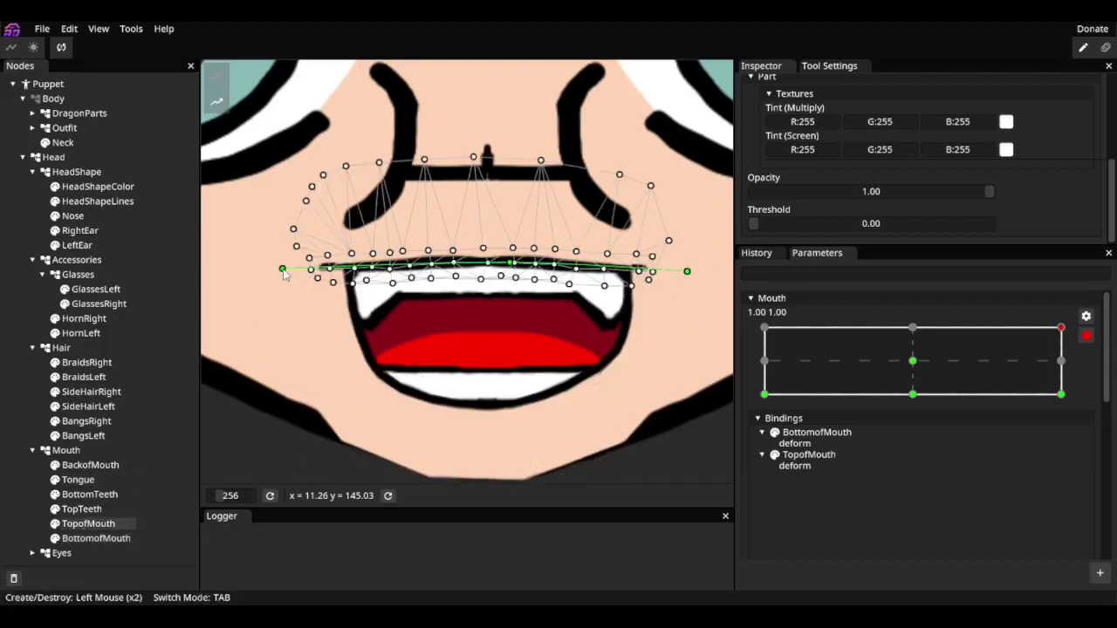
mouse_move(548, 272)
left_mouse_down()
mouse_move(322, 271)
mouse_move(499, 230)
mouse_move(497, 261)
mouse_move(689, 278)
mouse_move(332, 277)
left_mouse_up()
left_click(1087, 335)
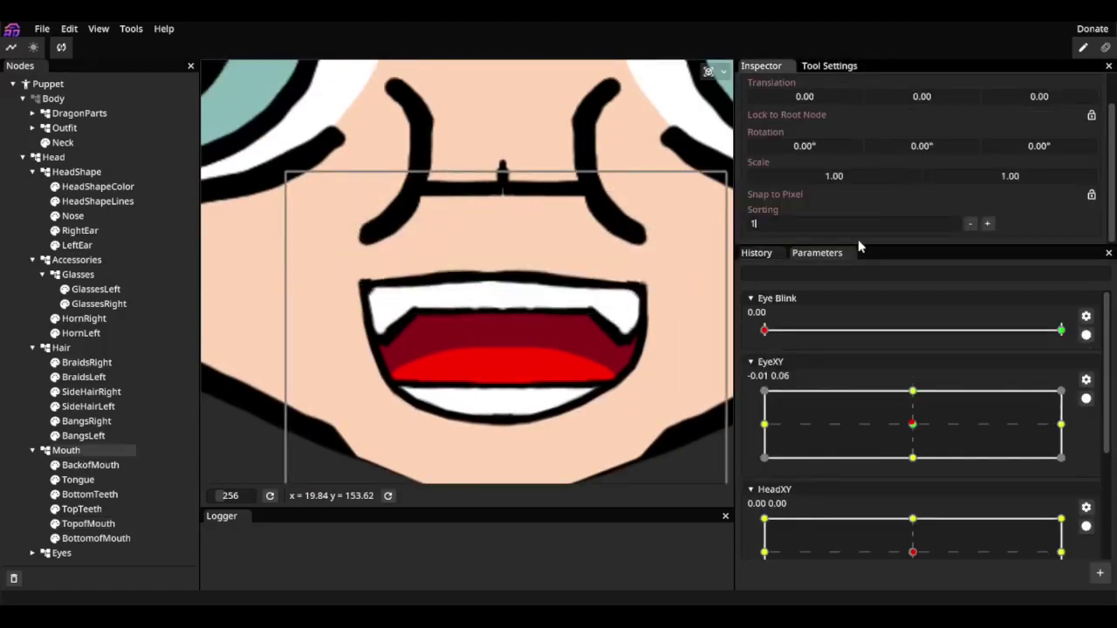
- Correct the mouth's Sorting value in the Inspector so its last digit is 1
key("BackSpace")
type("4")
key("BackSpace")
type("1")
key("Return")
- Recheck the HeadShape, Nose and Mouth nodes and lip parts, then right-click Skirt to add a child
left_click(76, 171)
scroll(592, 271, "down", 3)
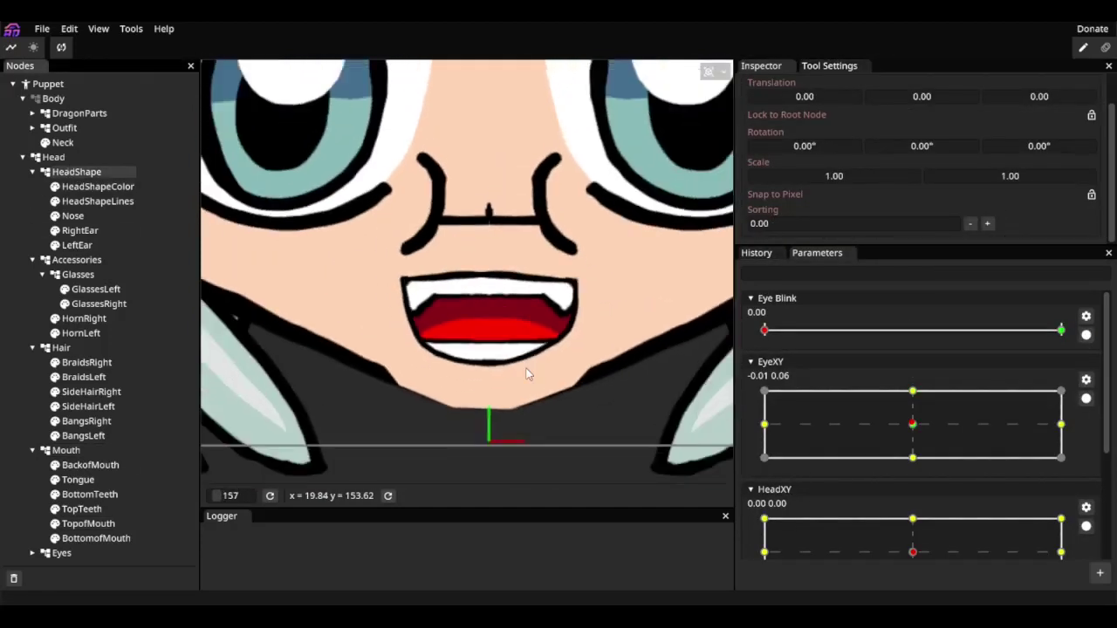
scroll(591, 276, "up", 2)
left_click(72, 216)
left_click(65, 450)
left_click(798, 222)
left_click(96, 536)
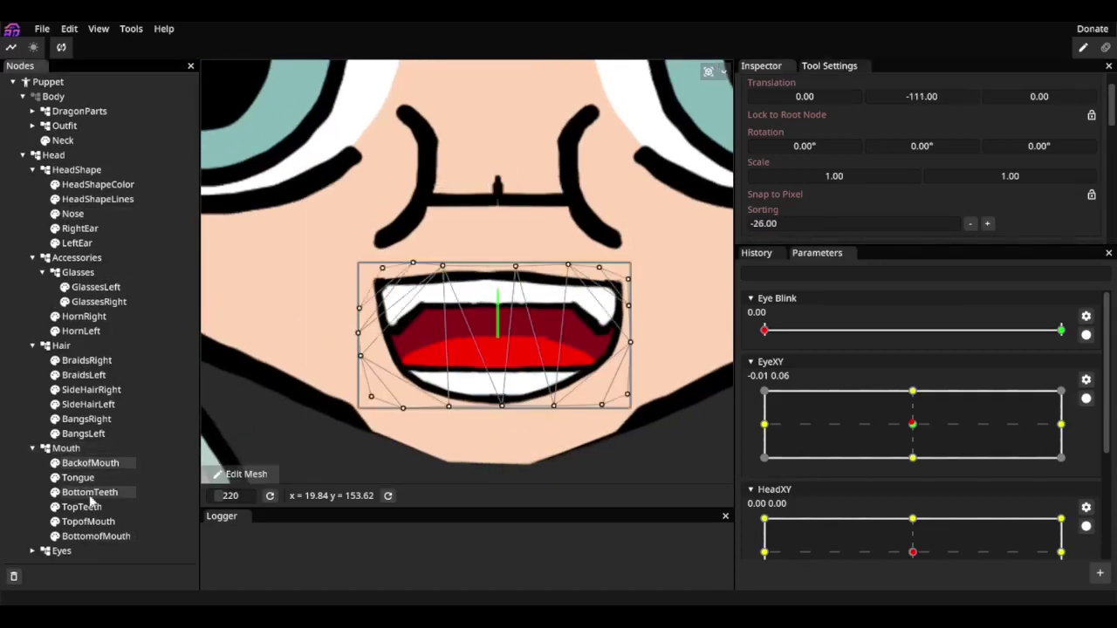
scroll(381, 294, "up", 4)
left_click(87, 521)
right_click(381, 294)
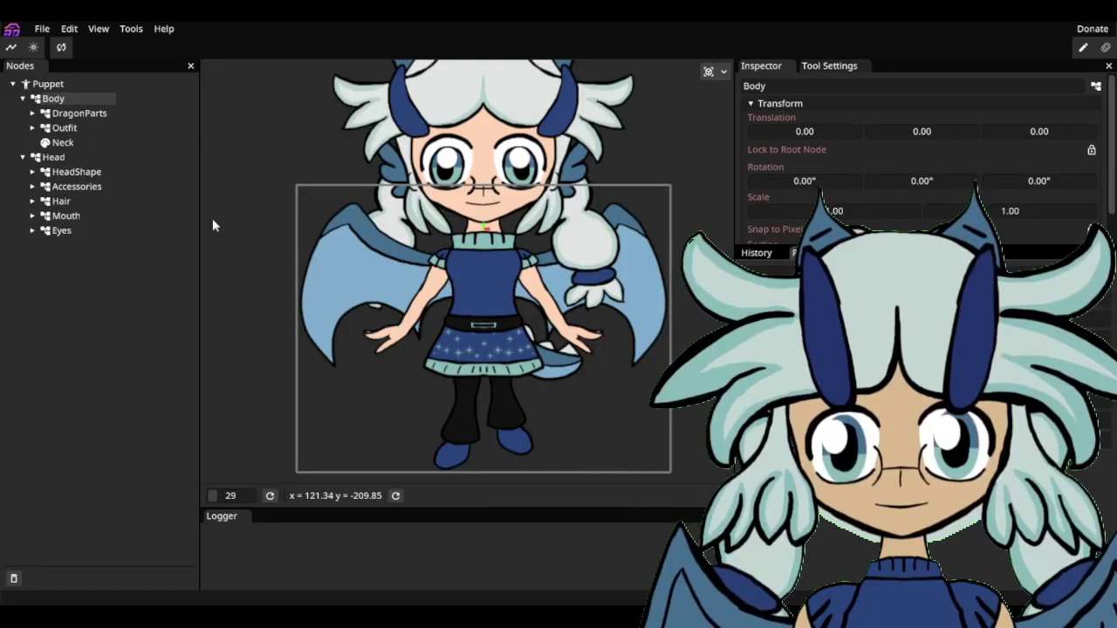
right_click(75, 173)
- Add a SimplePhysics node named SkirtPhysics under Skirt
left_click(174, 218)
type("SkirtPhysics")
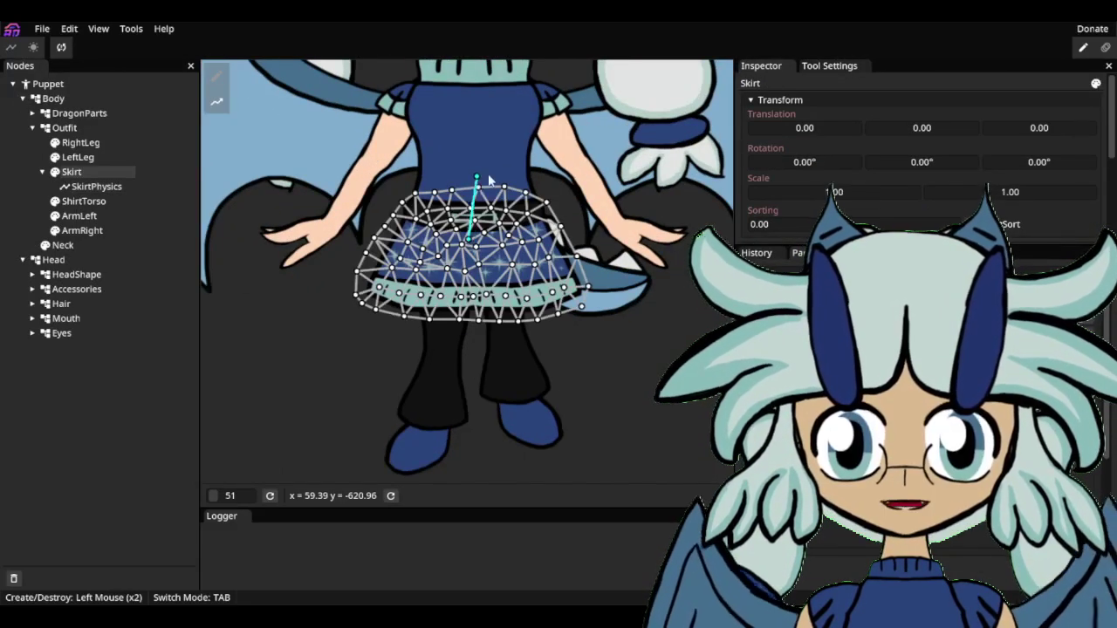
key("Tab")
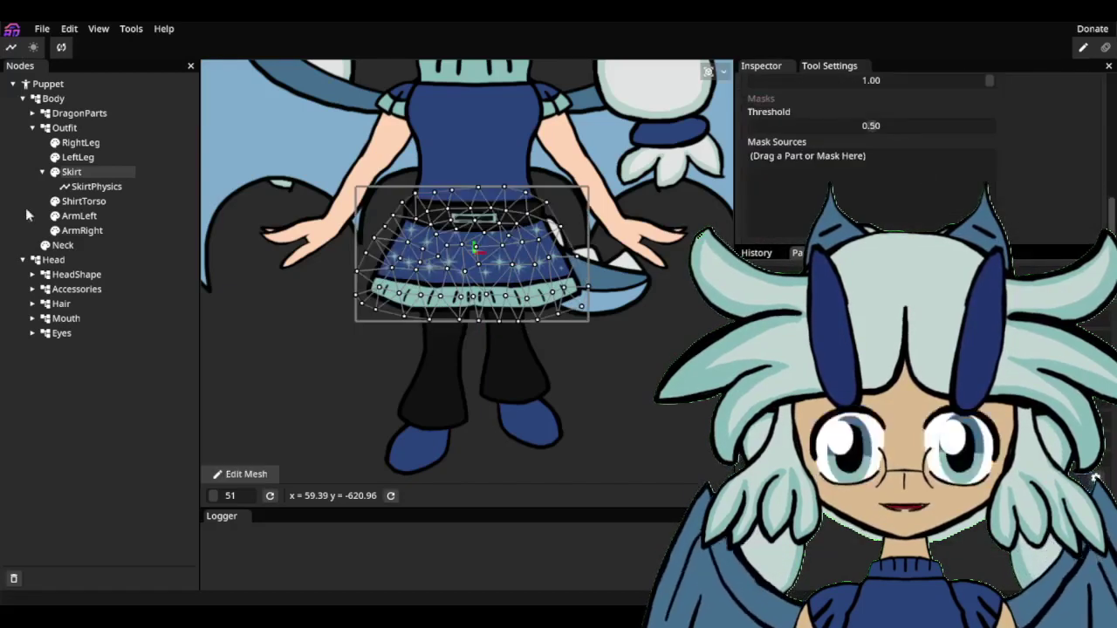
- Set SkirtPhysics up as a pendulum driving SkirtPhysicsP, then select the Skirt node
left_click(96, 186)
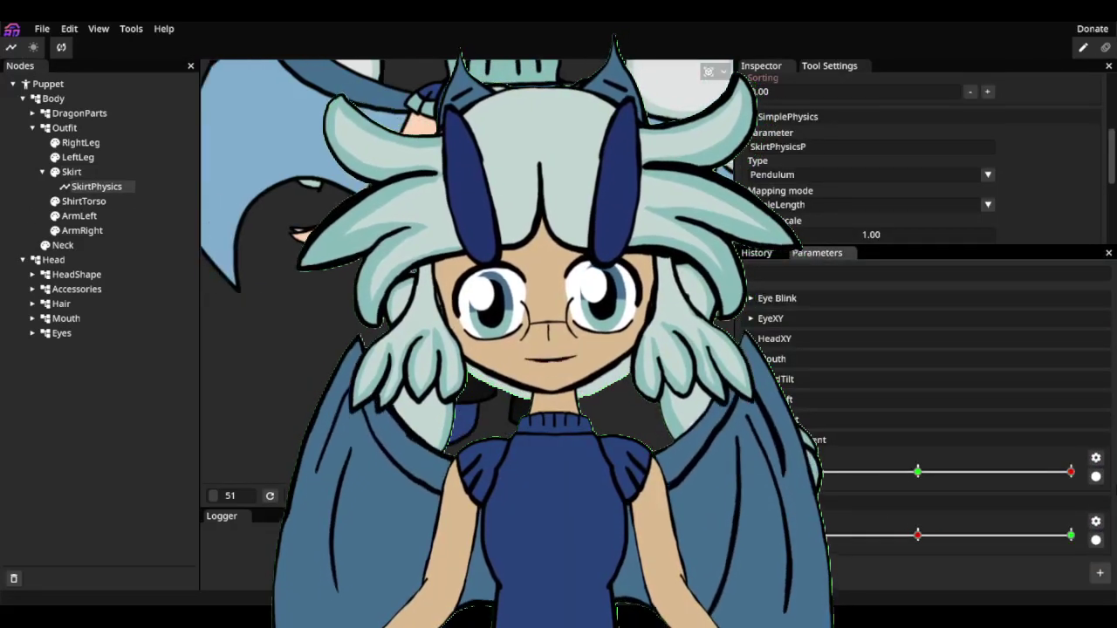
right_click(1003, 475)
left_click(1069, 498)
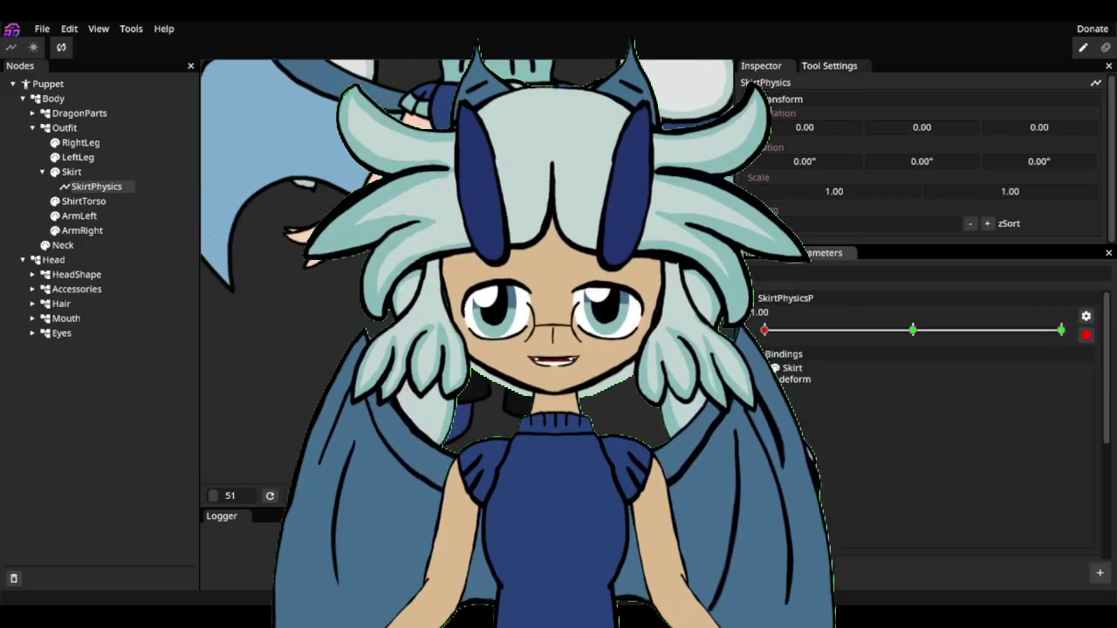
right_click(760, 330)
right_click(1061, 330)
left_click(81, 174)
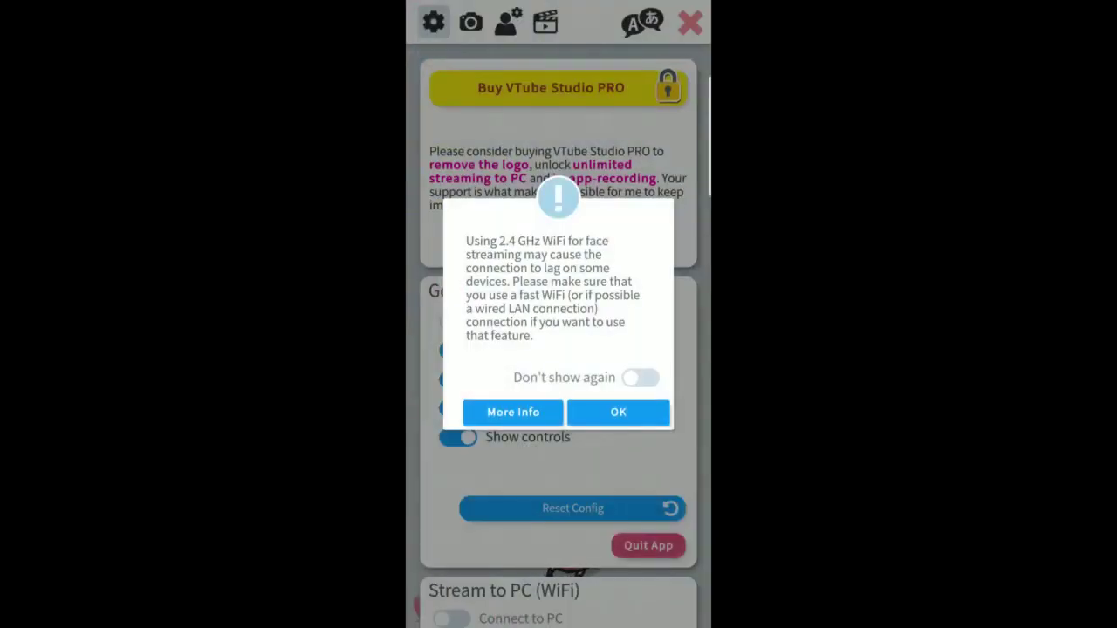
- Dismiss the 2.4 GHz WiFi warning and scroll down to 3rd Party PC Clients
left_click(618, 412)
scroll(559, 331, "down", 10)
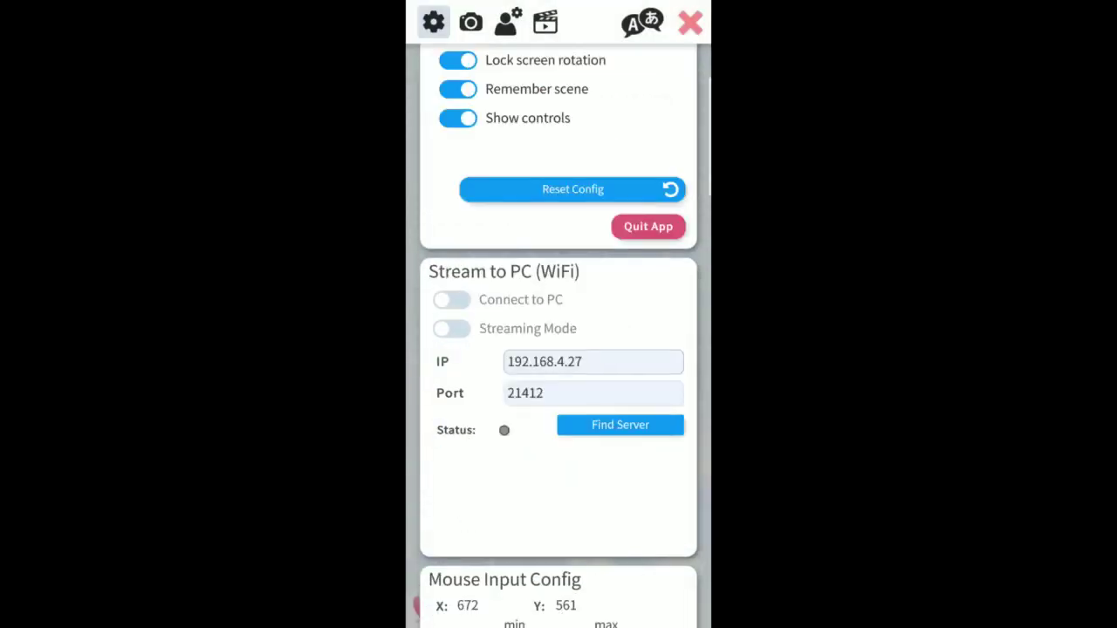
scroll(559, 335, "down", 3)
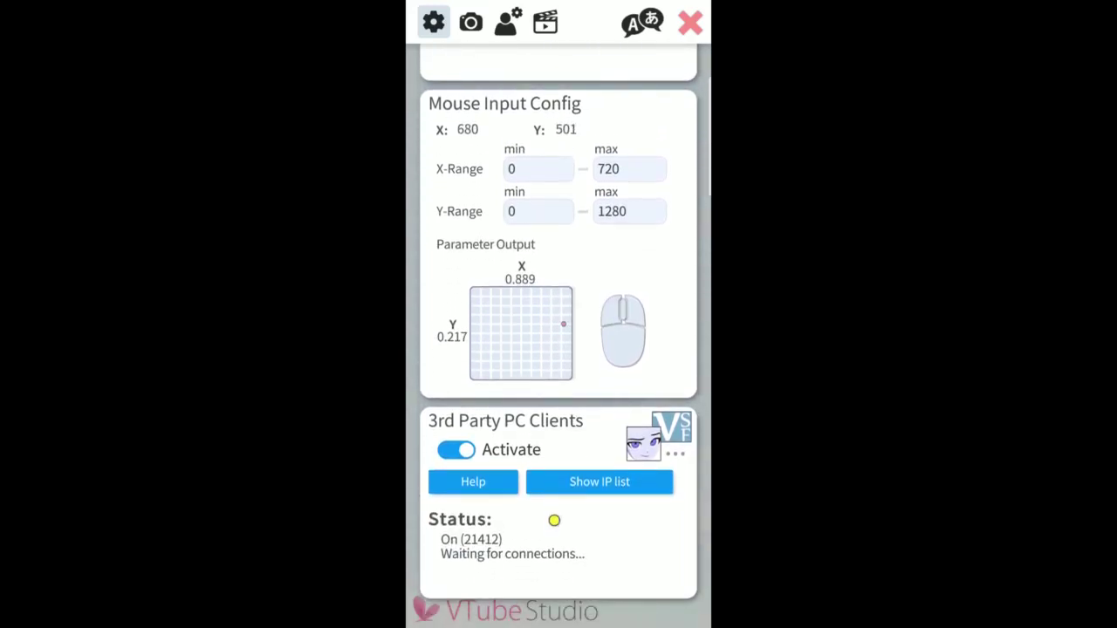
scroll(559, 332, "down", 2)
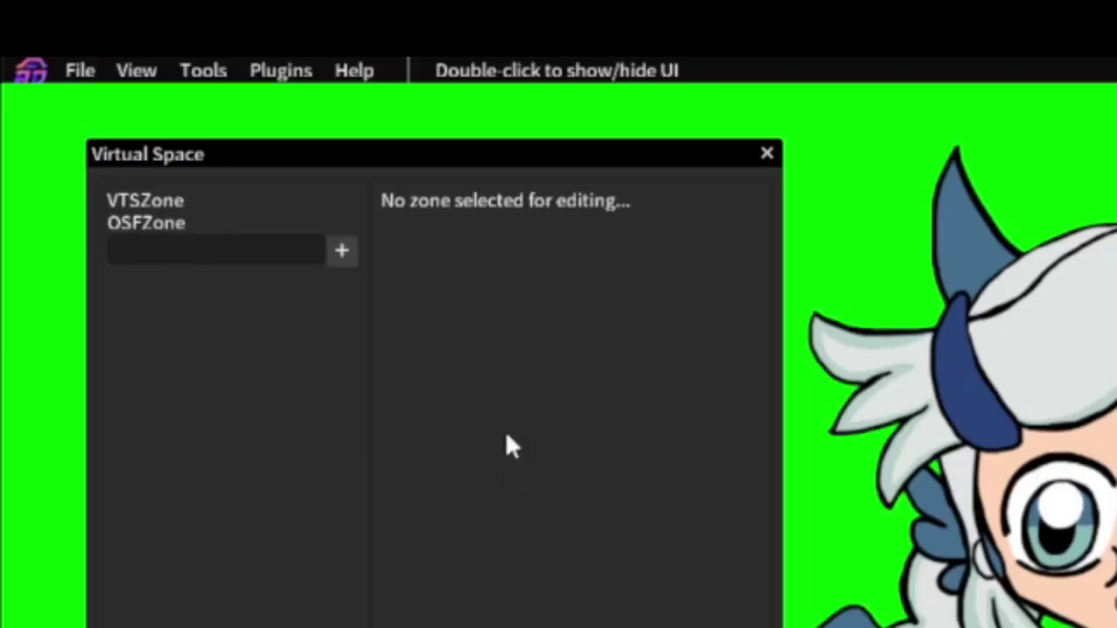
- Open OSFZone's settings in Virtual Space to check them
left_click(314, 241)
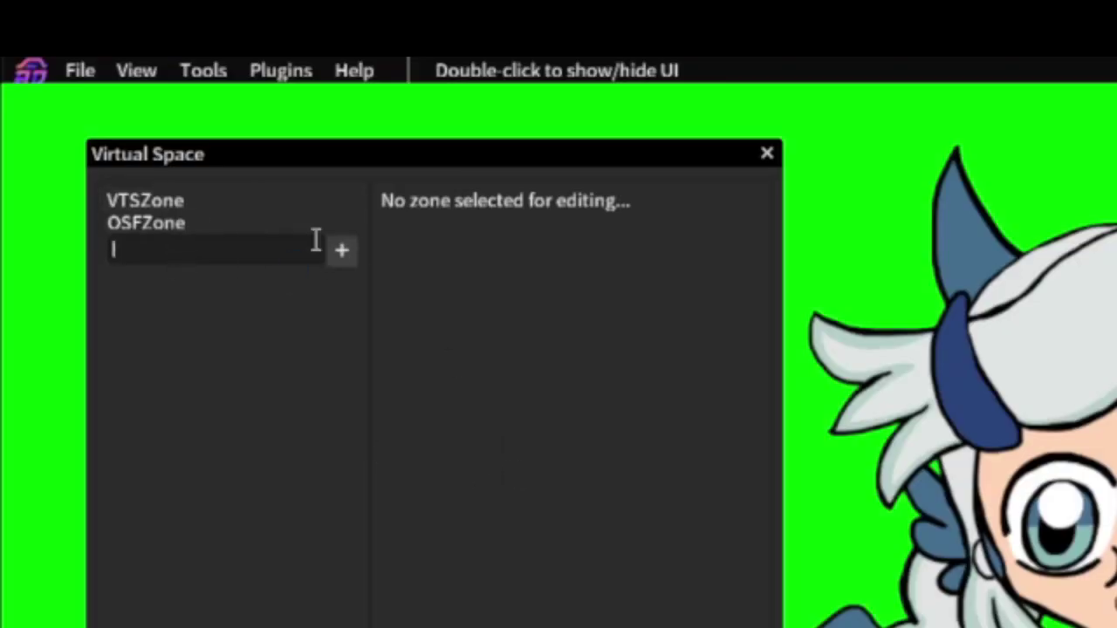
left_click(176, 223)
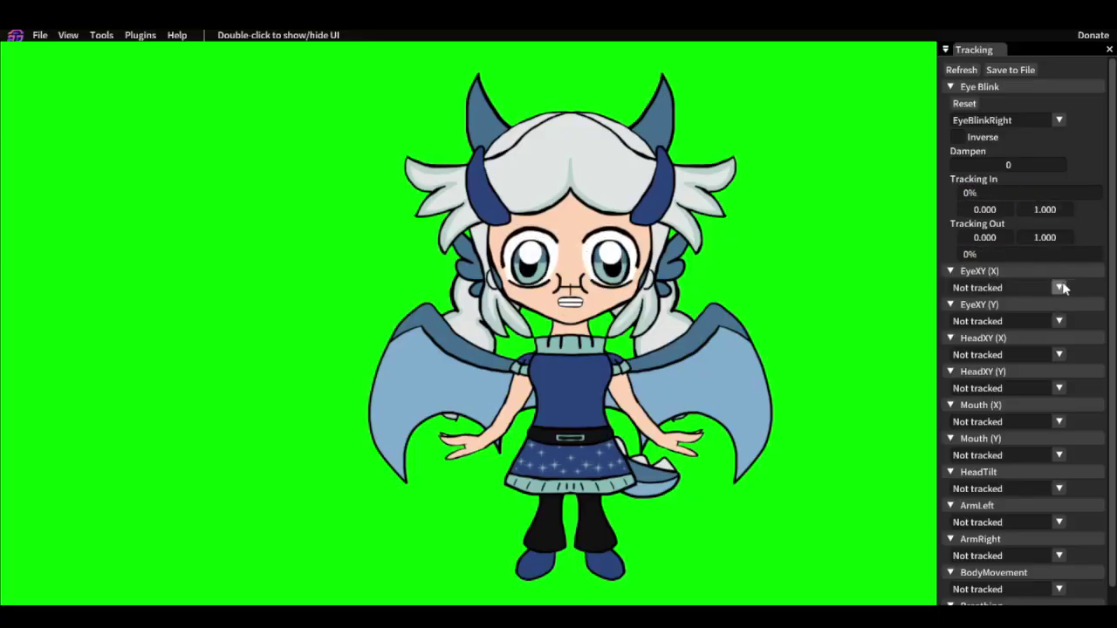
- Map EyeXY (X) to ftEyeXRight and Eye Blink to ftEyeBlinkRight
left_click(1059, 288)
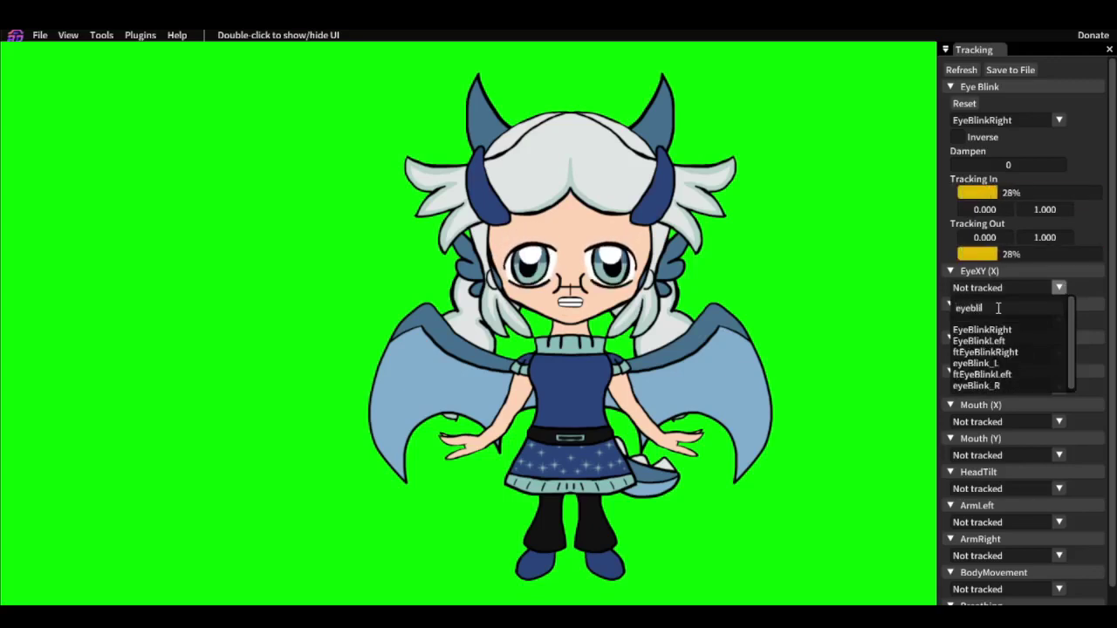
left_click(1008, 351)
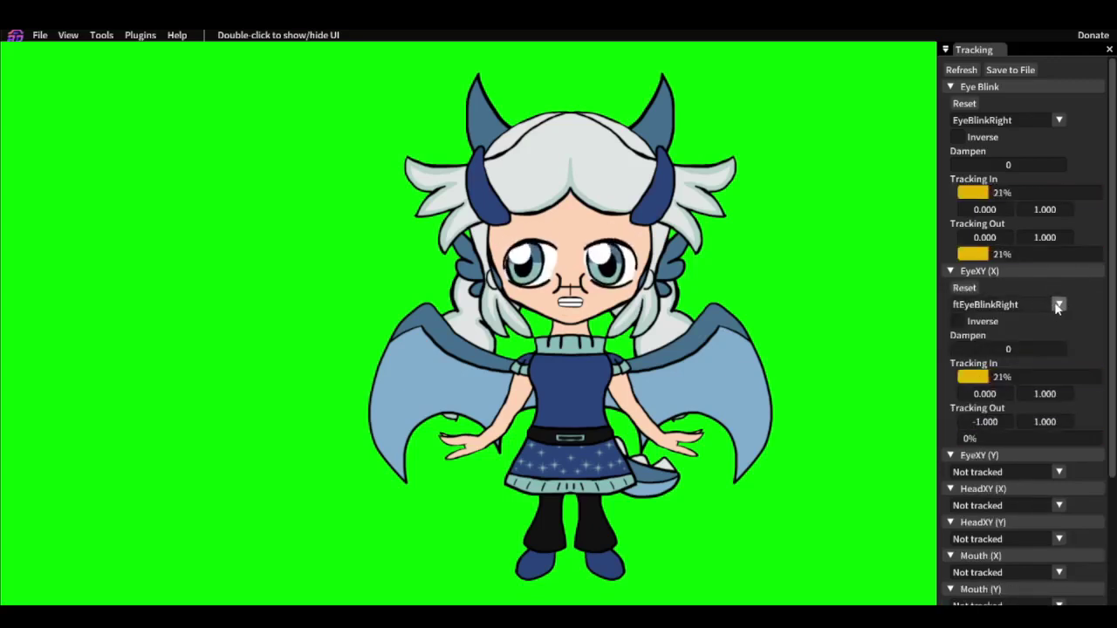
left_click(1059, 305)
type("eyex")
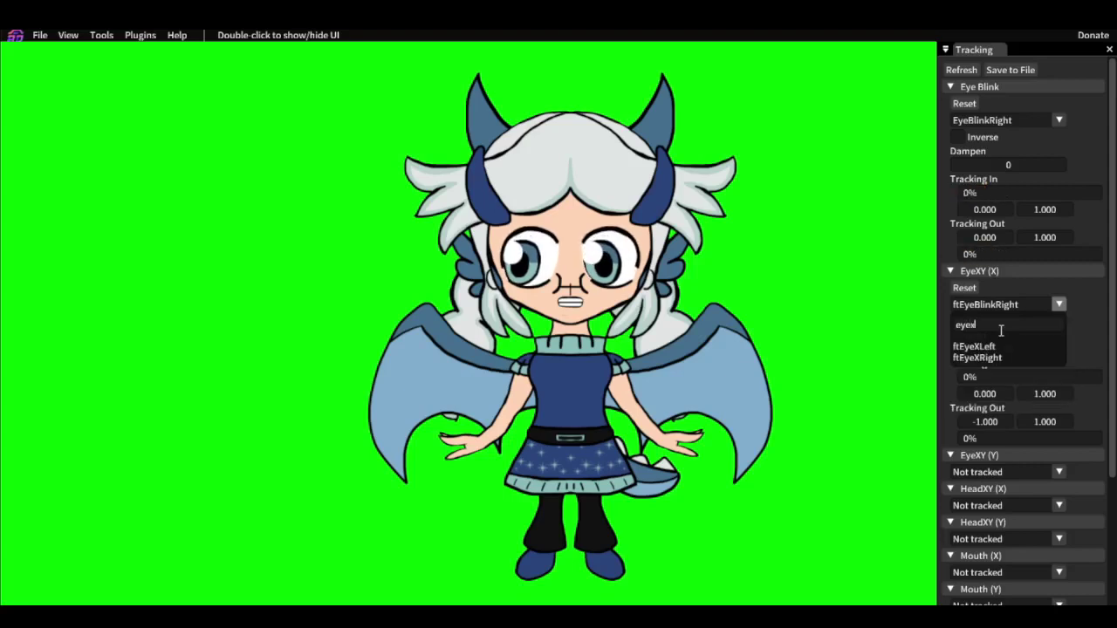
left_click(986, 352)
double_click(990, 394)
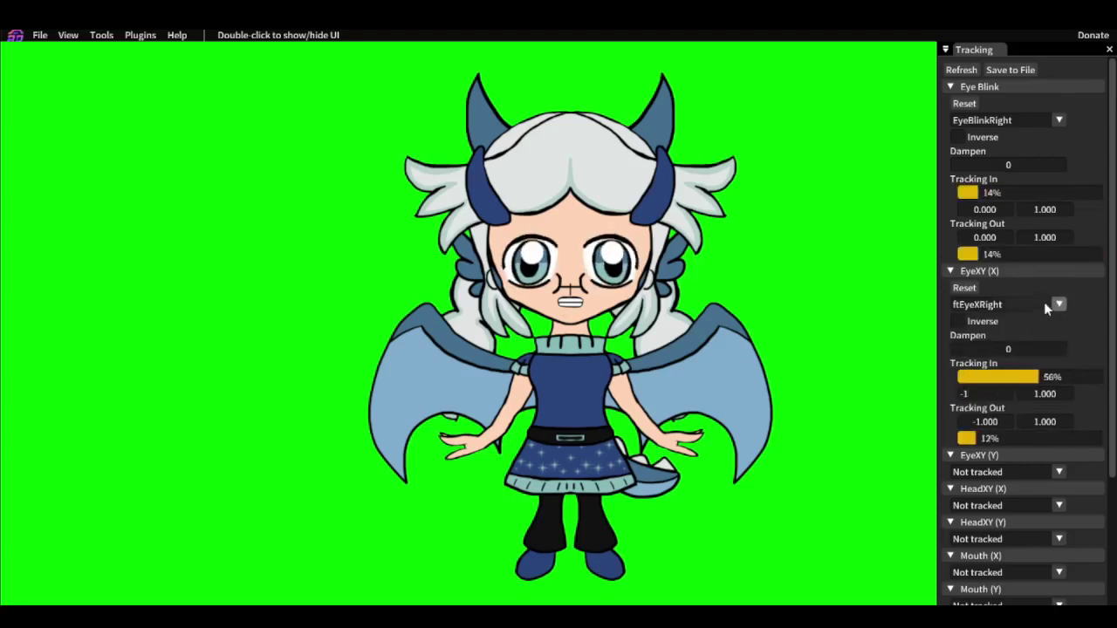
left_click(1060, 121)
type("eyebl")
left_click(982, 177)
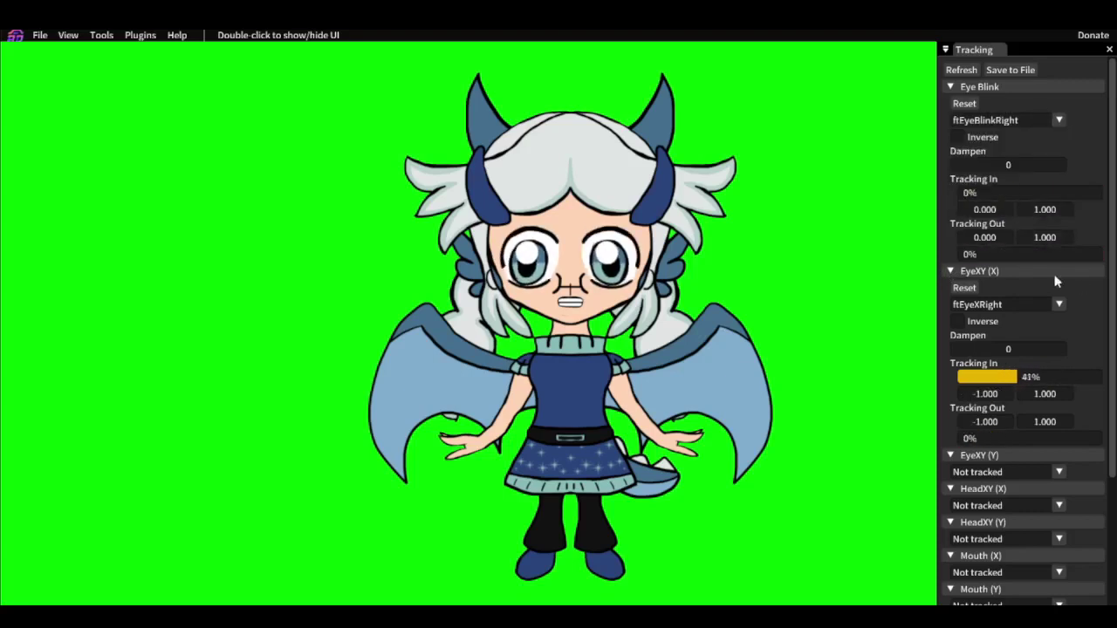
- Map EyeXY (Y) to ftEyeYRight with -1 as its minimum
scroll(1065, 322, "down", 2)
scroll(1069, 330, "down", 1)
left_click(1059, 336)
type("eyey")
left_click(990, 391)
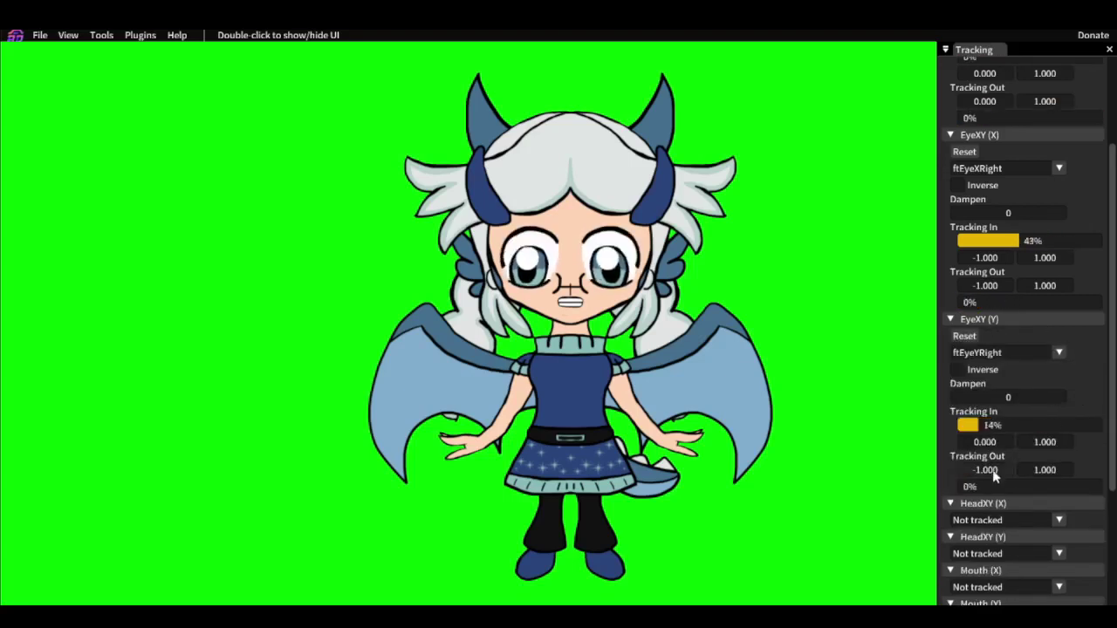
type("-1")
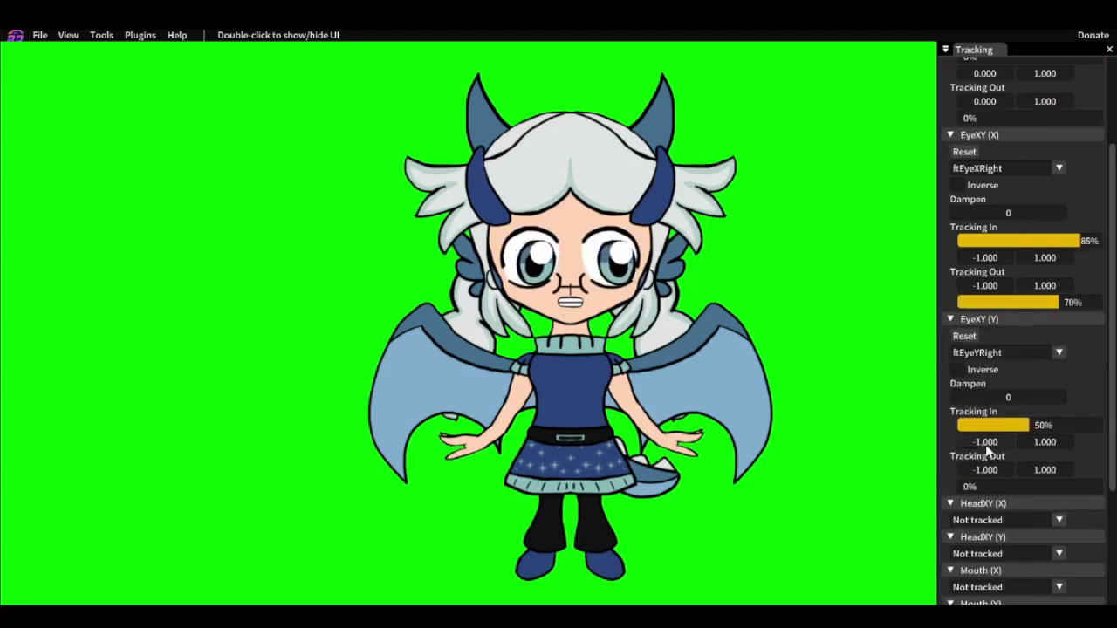
- Drive HeadXY (X) from head yaw over a Tracking In range of -30 to 30
scroll(1012, 449, "down", 2)
left_click(1059, 384)
scroll(990, 454, "down", 10)
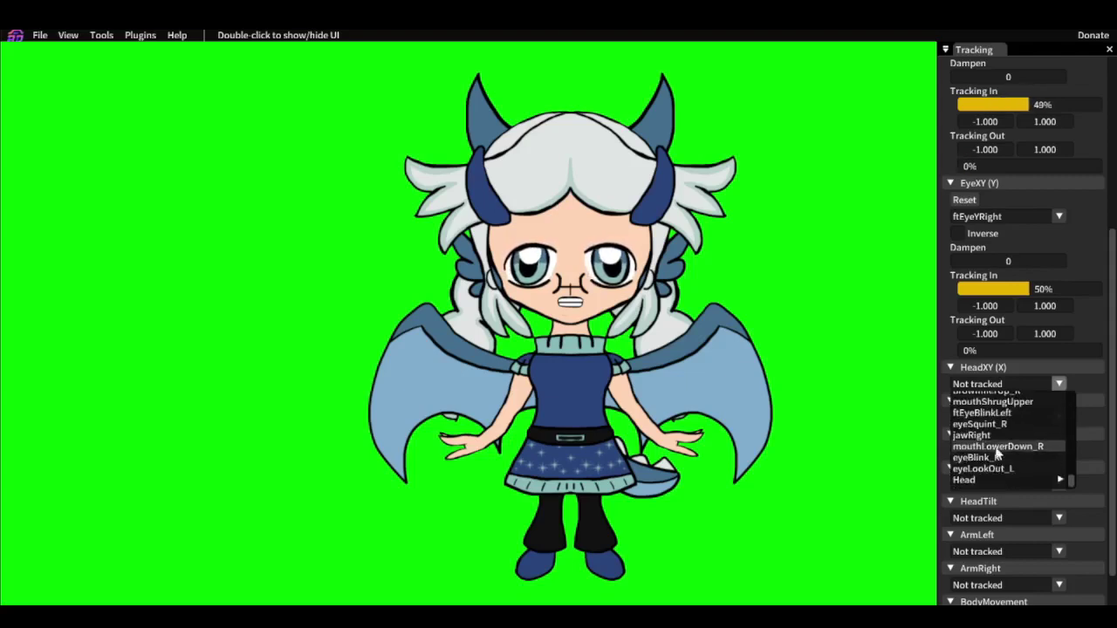
mouse_move(1030, 479)
left_click(1088, 527)
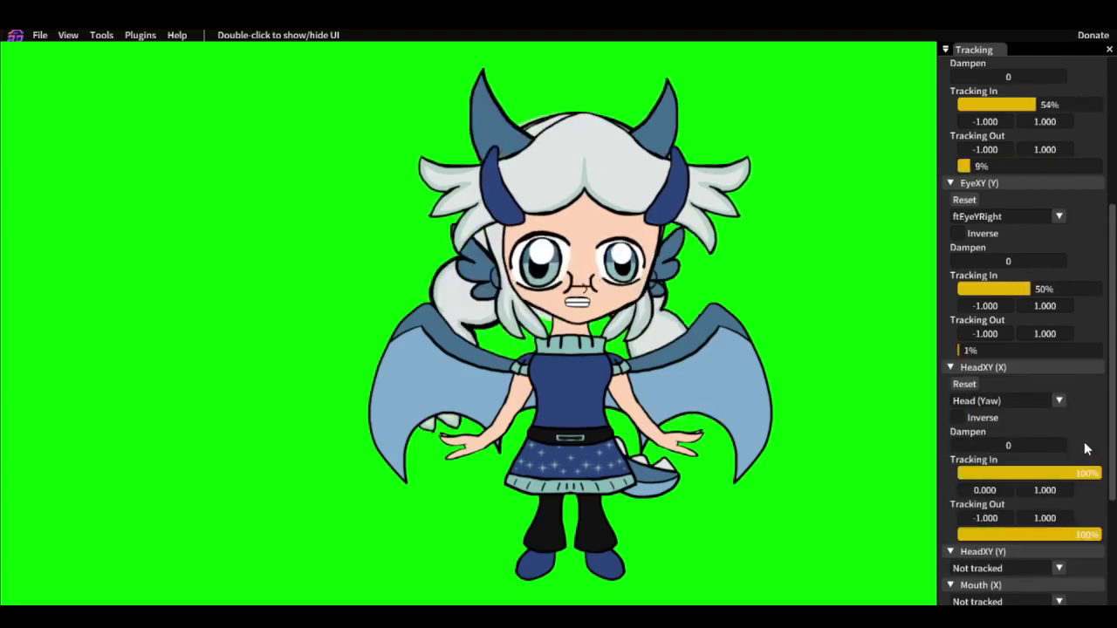
scroll(995, 458, "down", 2)
double_click(992, 447)
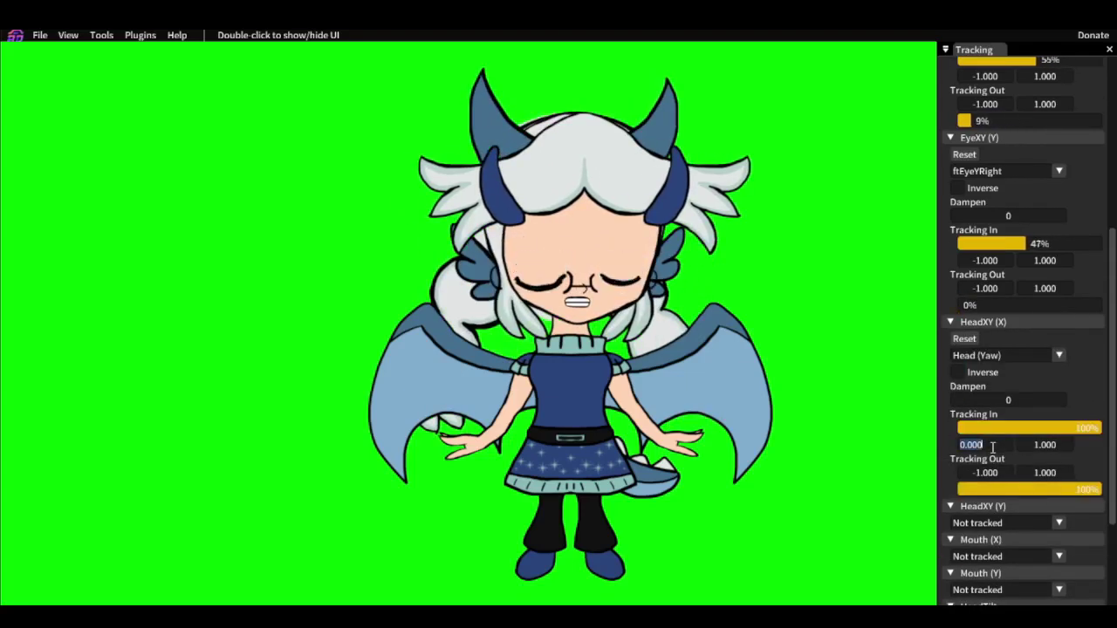
type("-30")
key("Tab")
type("30")
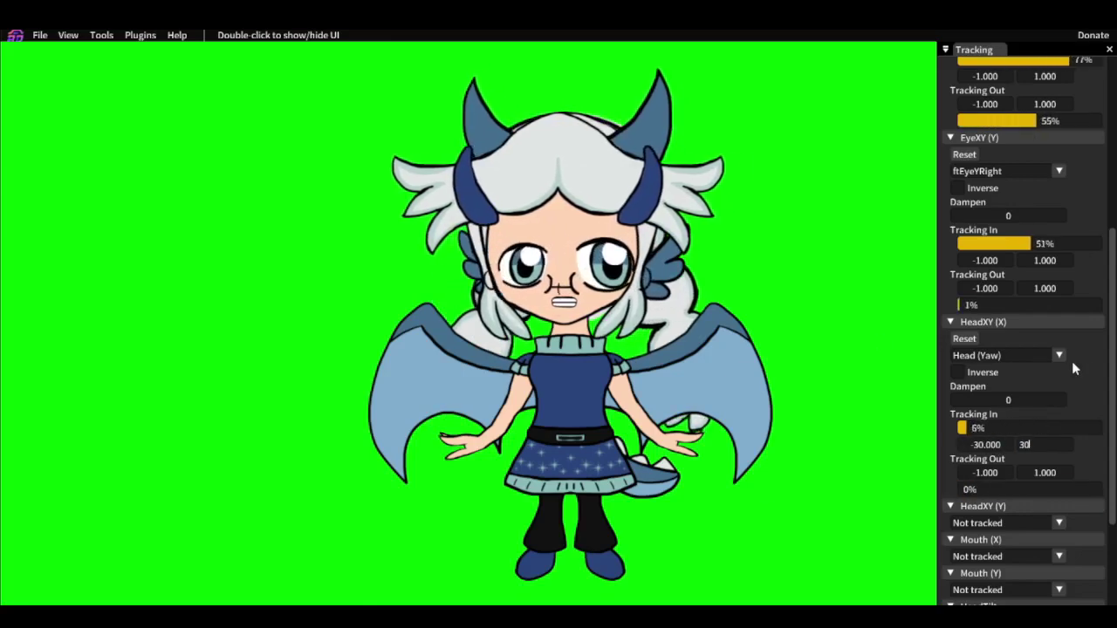
- Drive HeadXY (Y) from head pitch with -30 as its minimum
left_click_drag(1114, 382, 1114, 465)
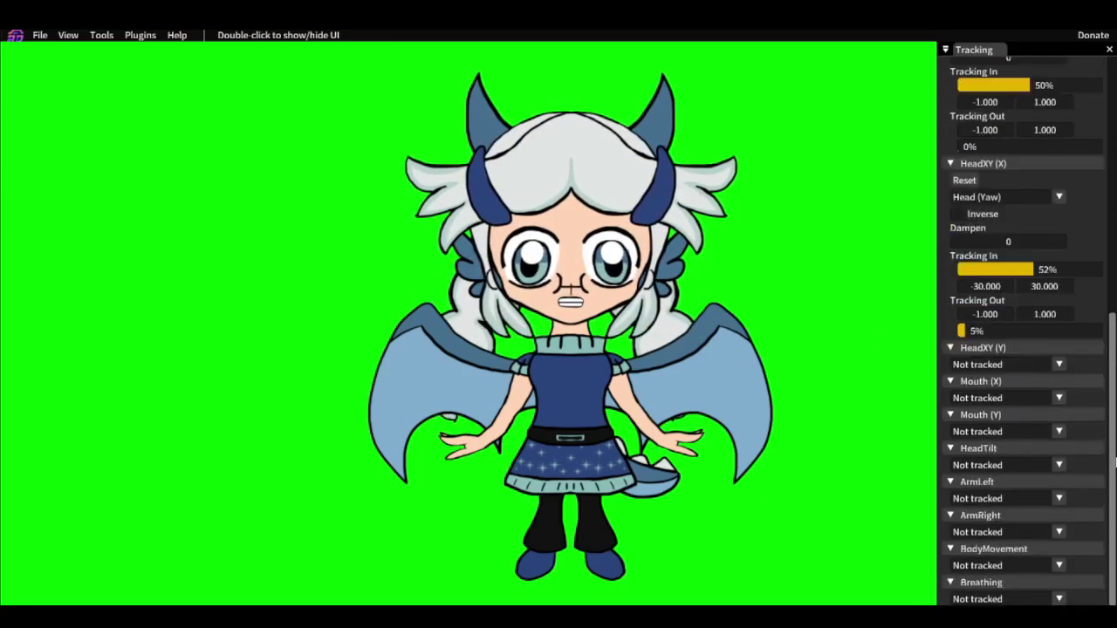
left_click(1015, 365)
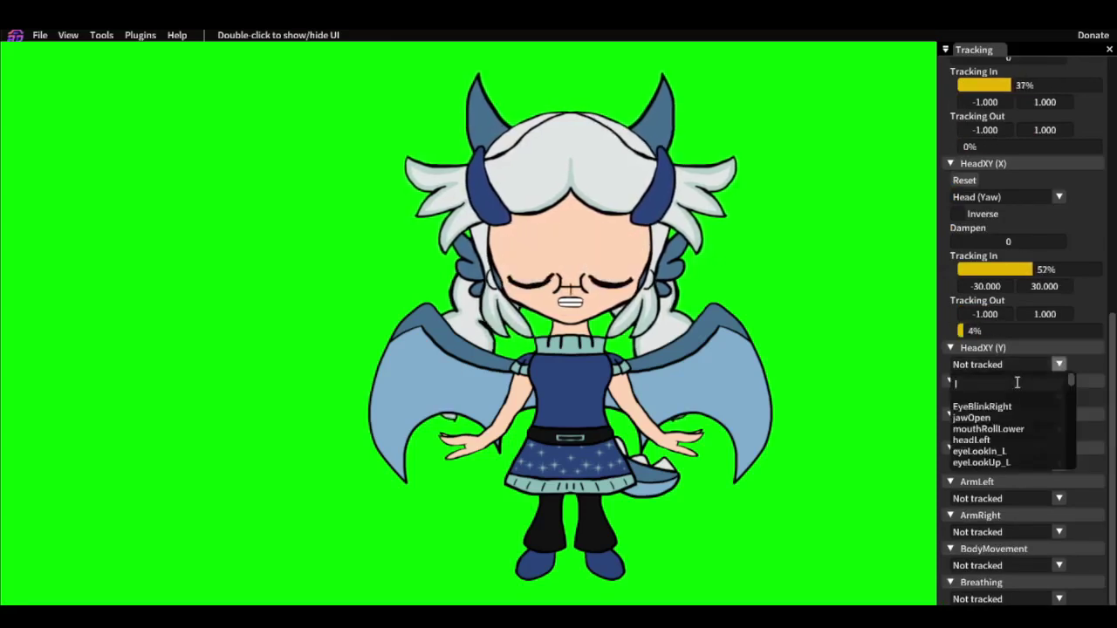
type("head")
scroll(977, 437, "down", 1)
mouse_move(976, 462)
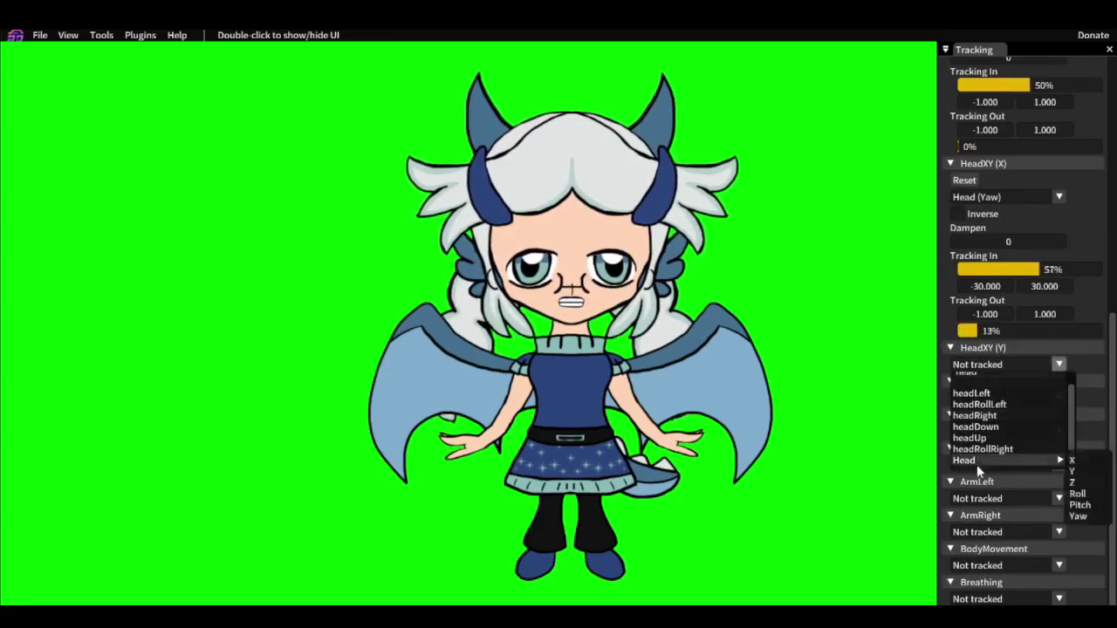
left_click(1087, 505)
type("-30")
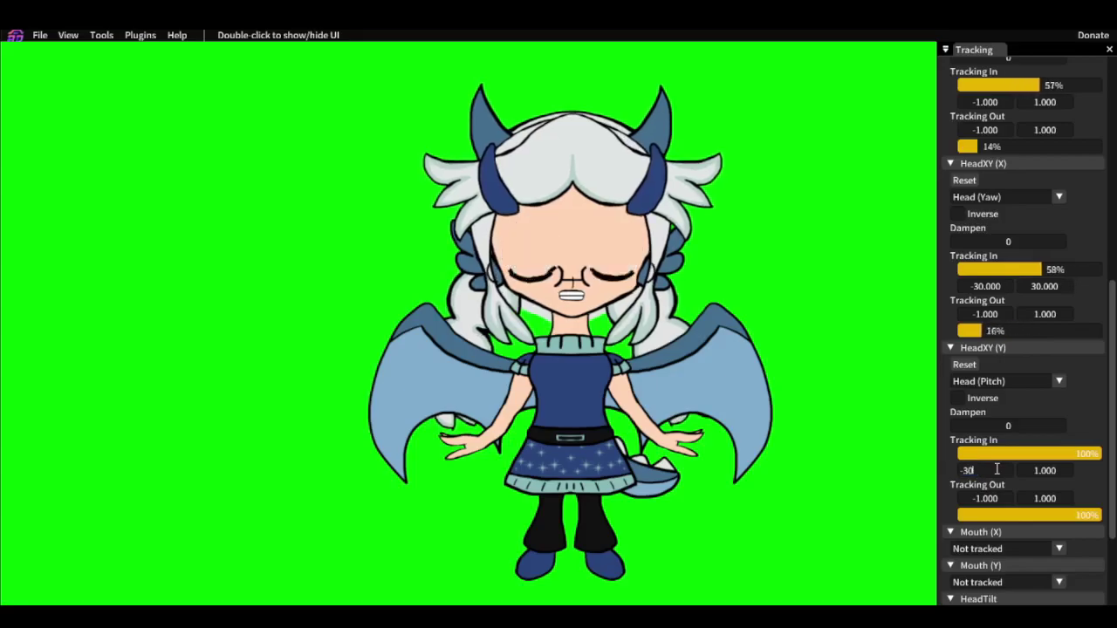
scroll(1022, 562, "down", 5)
- Enter usin(time())*1.5 as the Breathing expression, briefly testing it without the leading u
left_click(920, 468)
type("u")
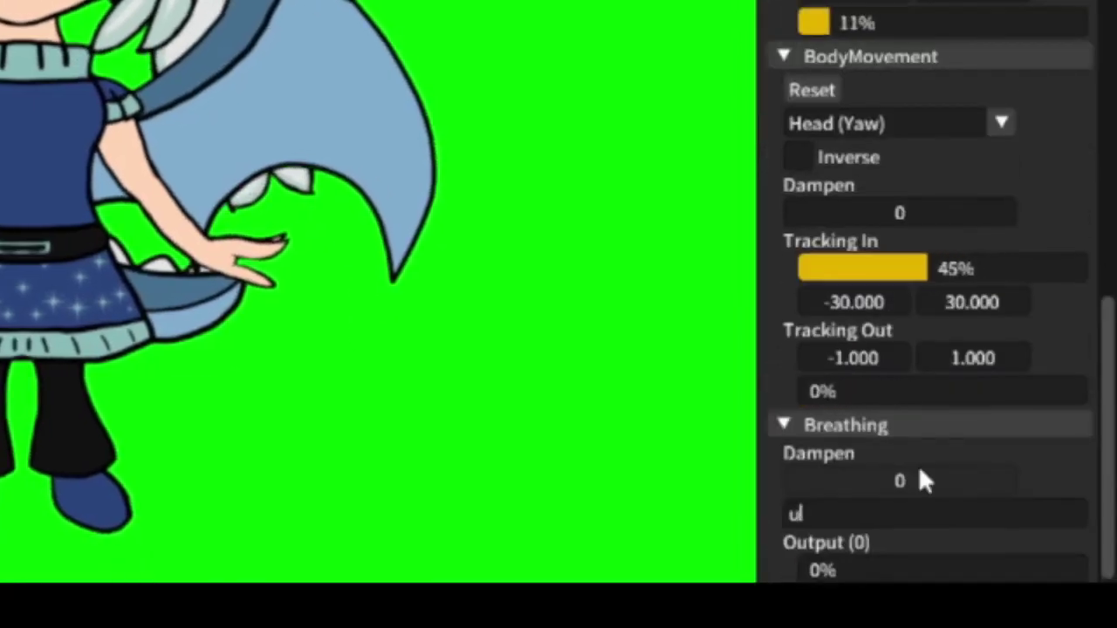
type("sin(time")
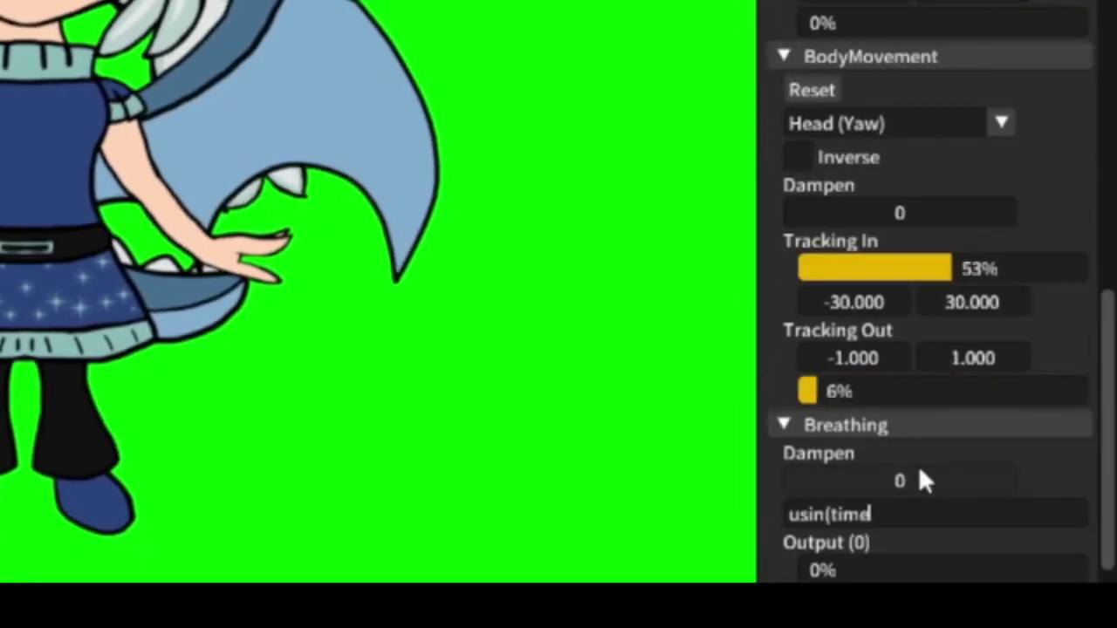
type("())*1.5")
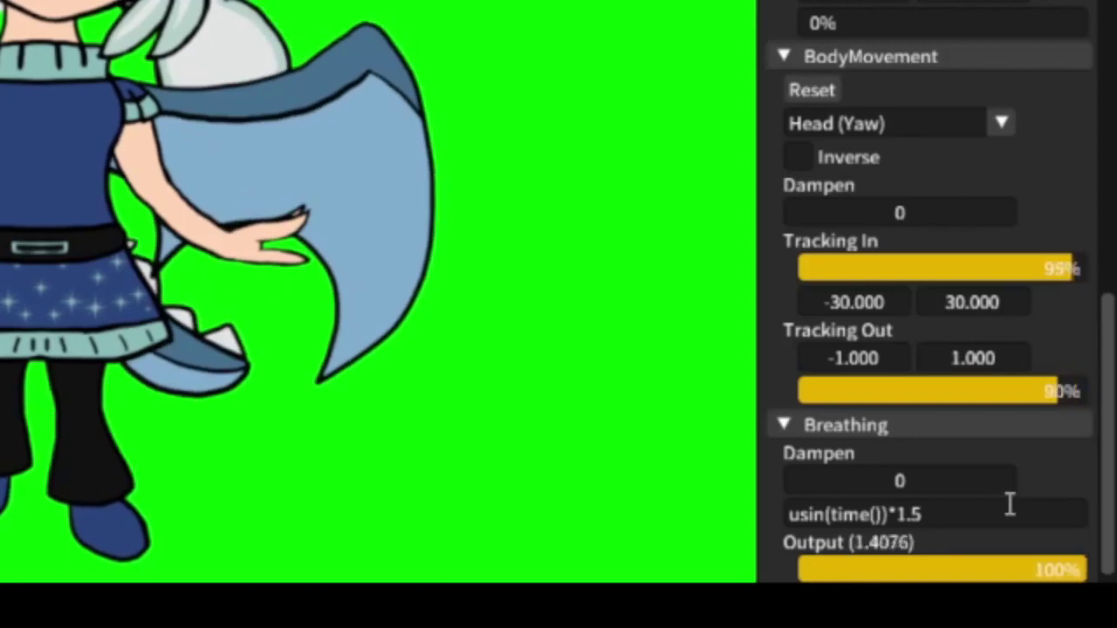
left_click(796, 514)
key("BackSpace")
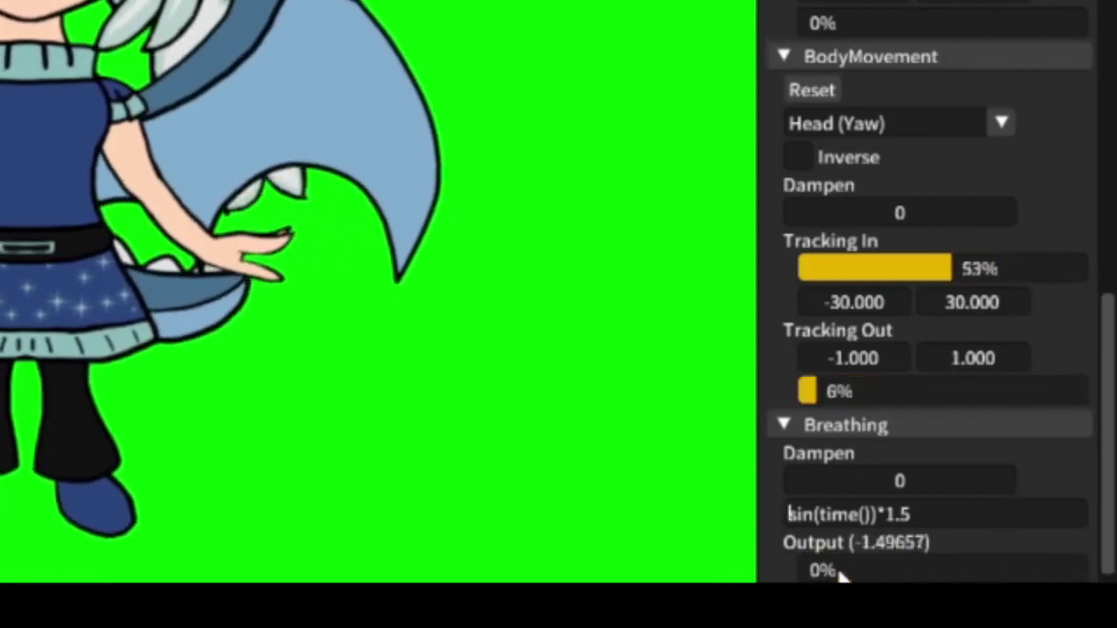
type("u")
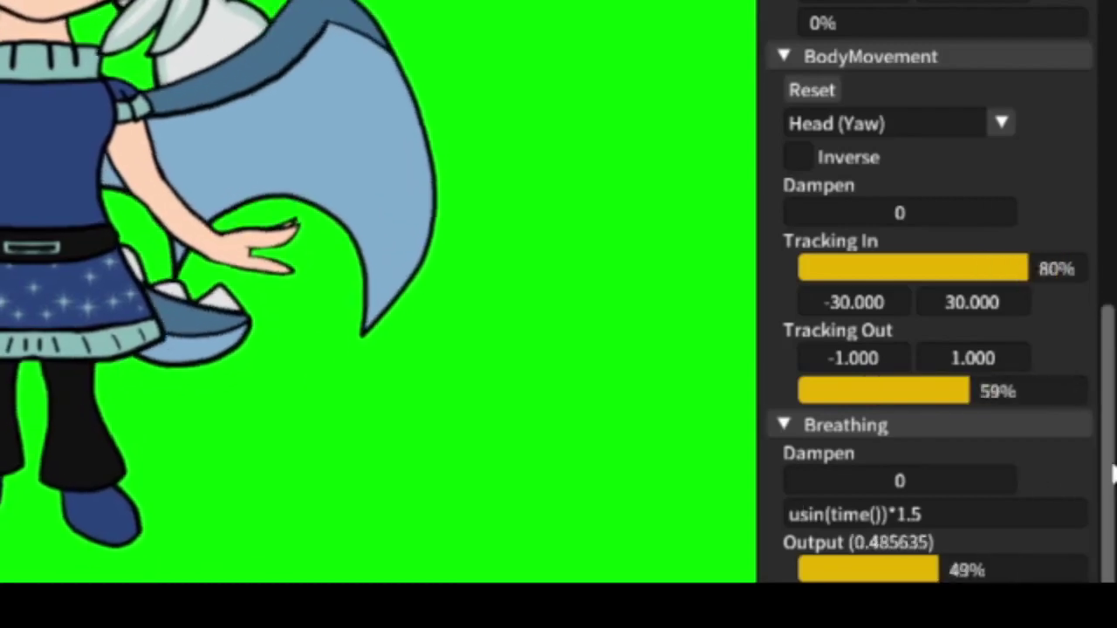
scroll(1047, 350, "up", 10)
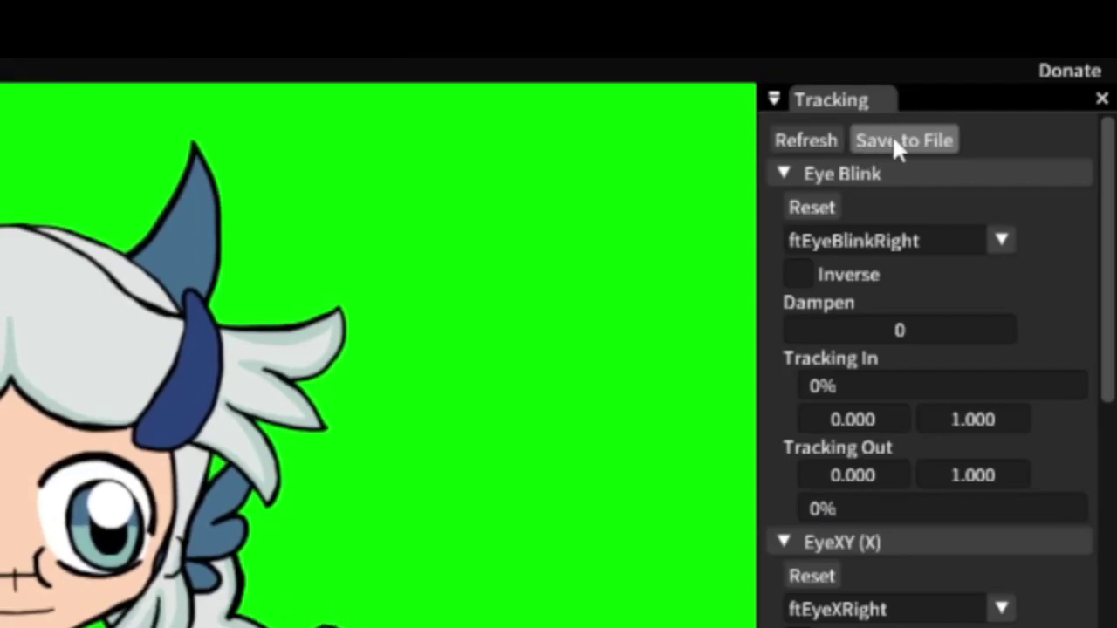
- Save the tracking bindings with Save to File at the top of the Tracking panel
left_click(892, 134)
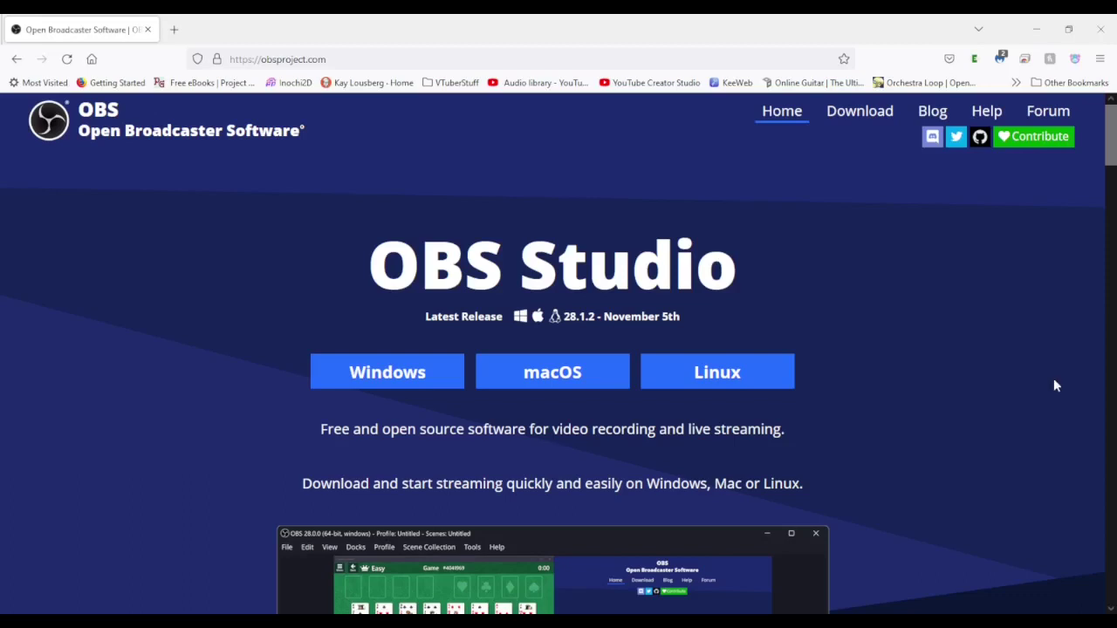
- Scroll down the obs-spout2-plugin GitHub page to read its README
left_click_drag(334, 58, 291, 58)
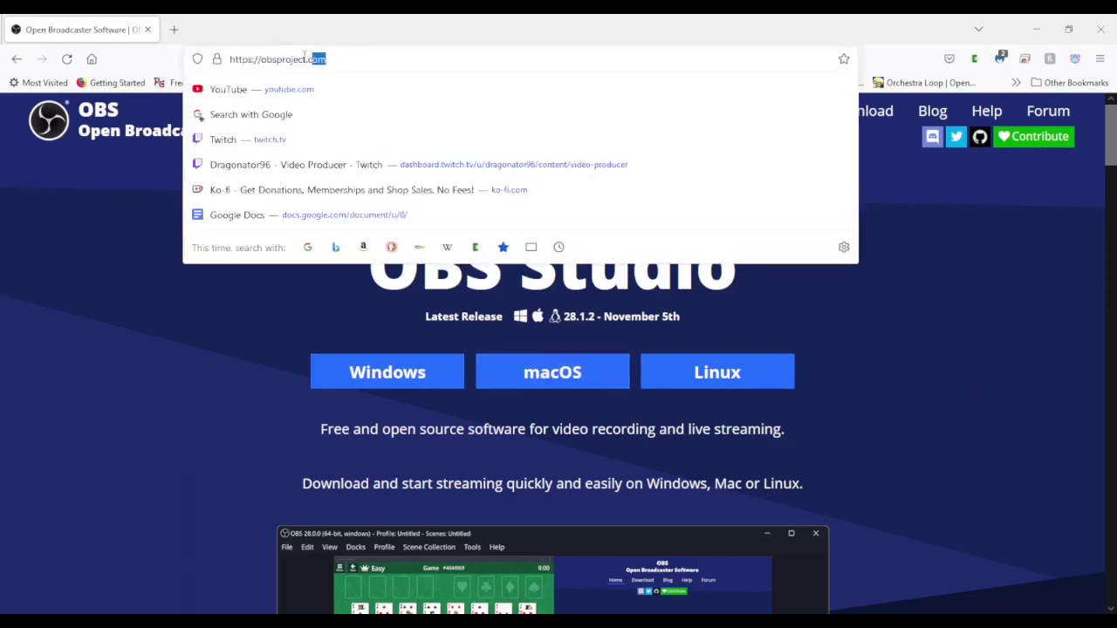
left_click(182, 340)
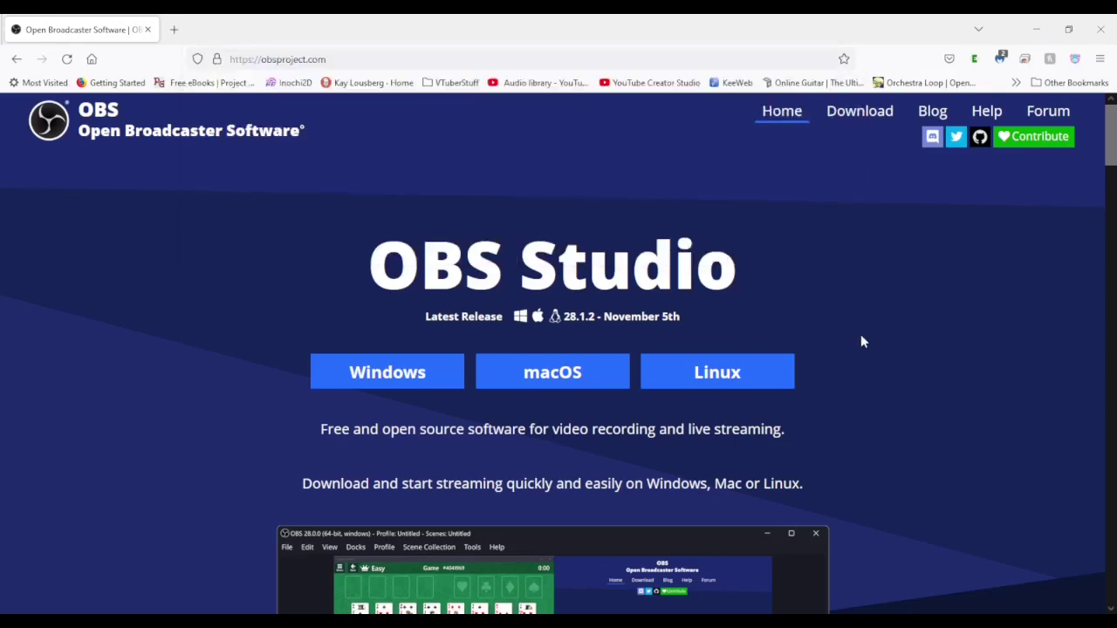
scroll(861, 341, "down", 3)
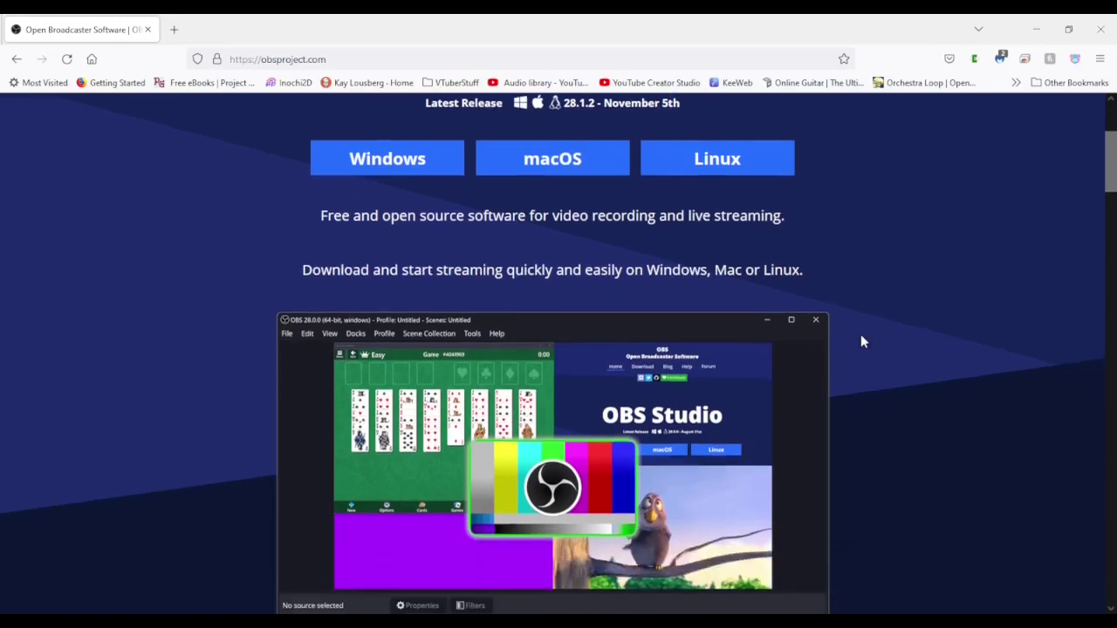
scroll(861, 342, "down", 2)
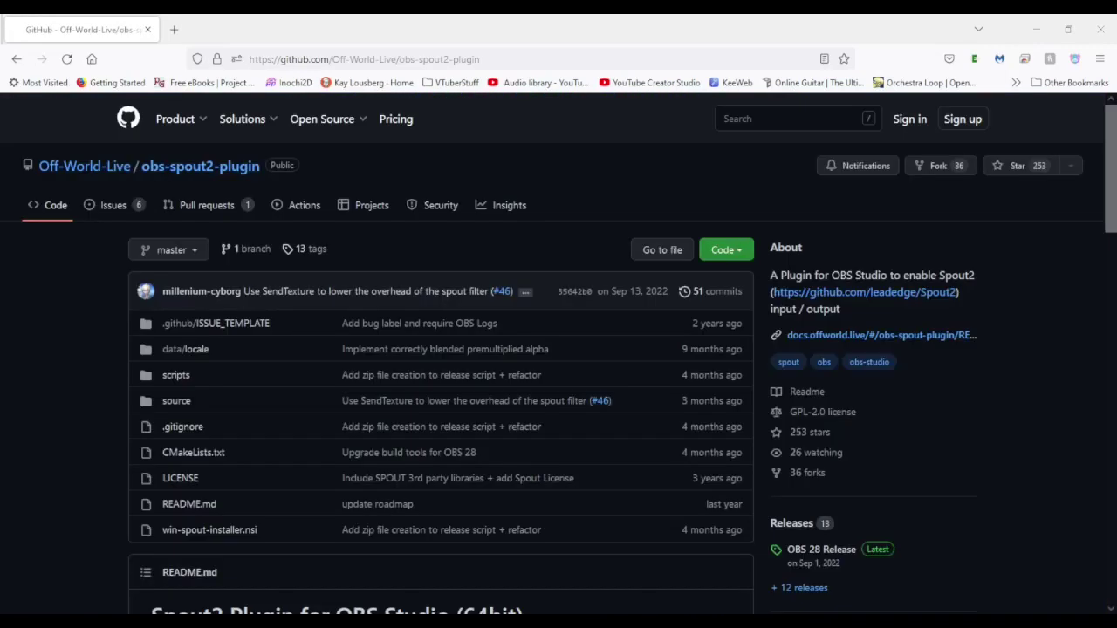
scroll(1054, 383, "down", 2)
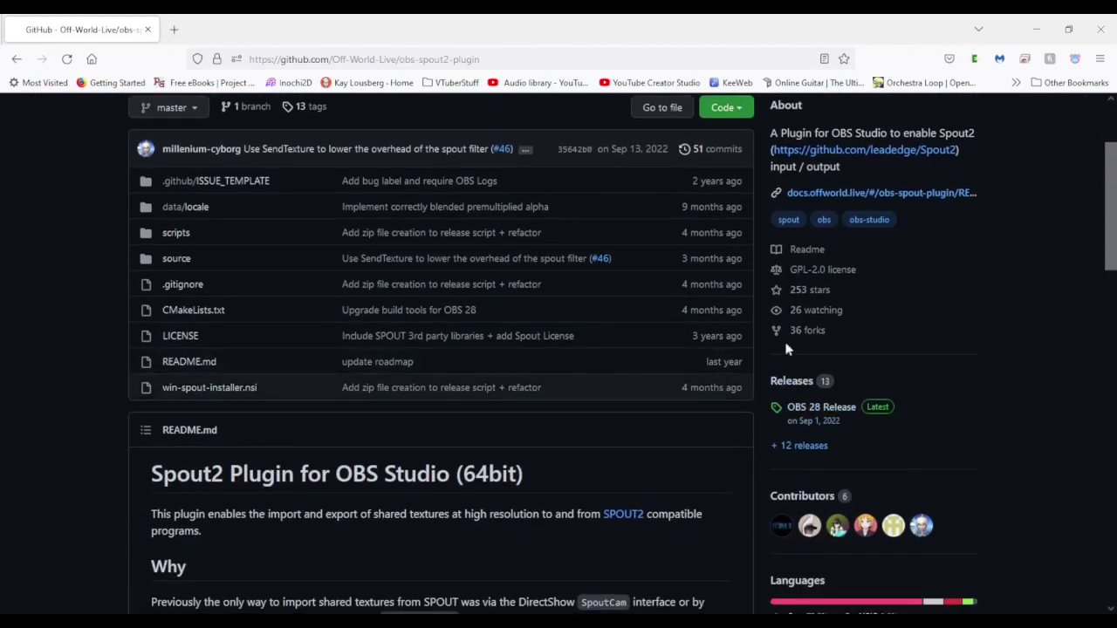
scroll(1042, 379, "down", 4)
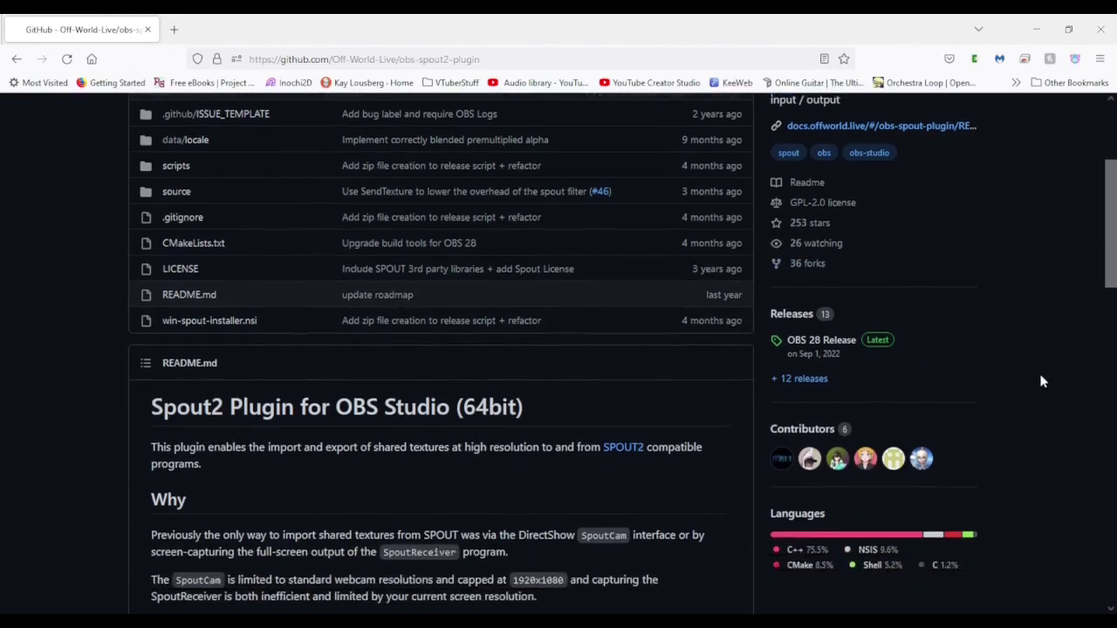
scroll(1042, 382, "down", 1)
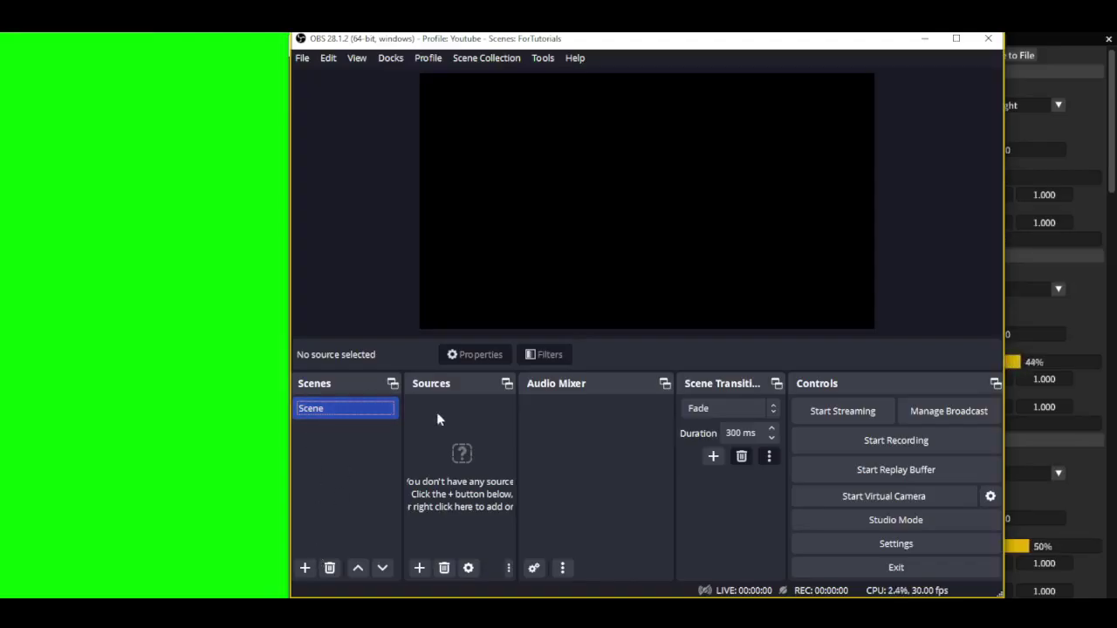
- Add a Spout2 Capture source named 'Inochi', keeping the default first available sender
left_click(420, 569)
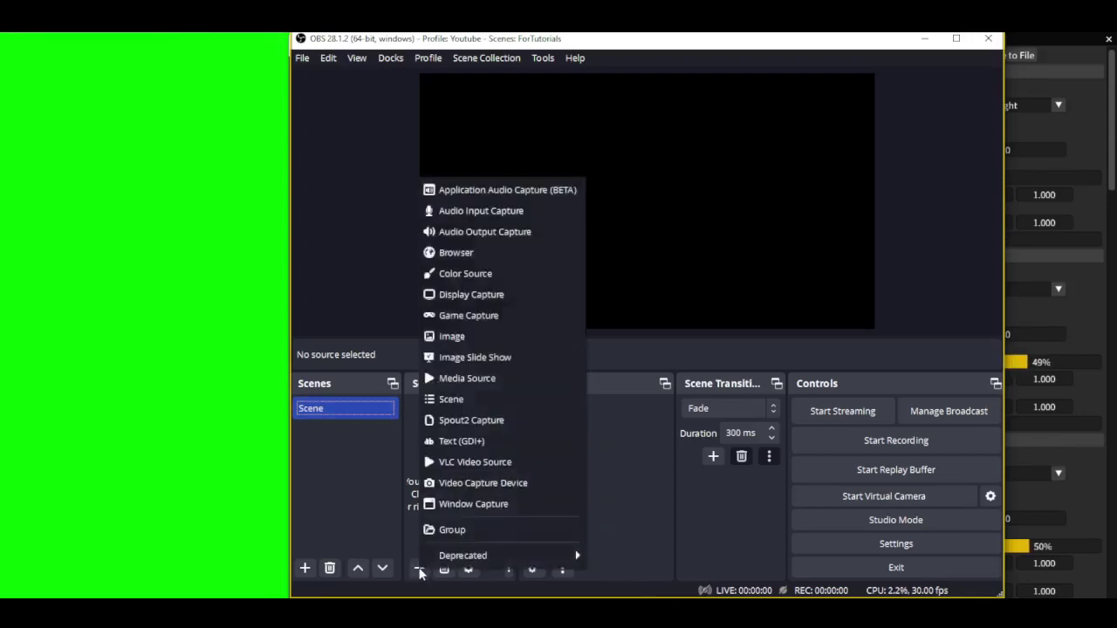
left_click(488, 425)
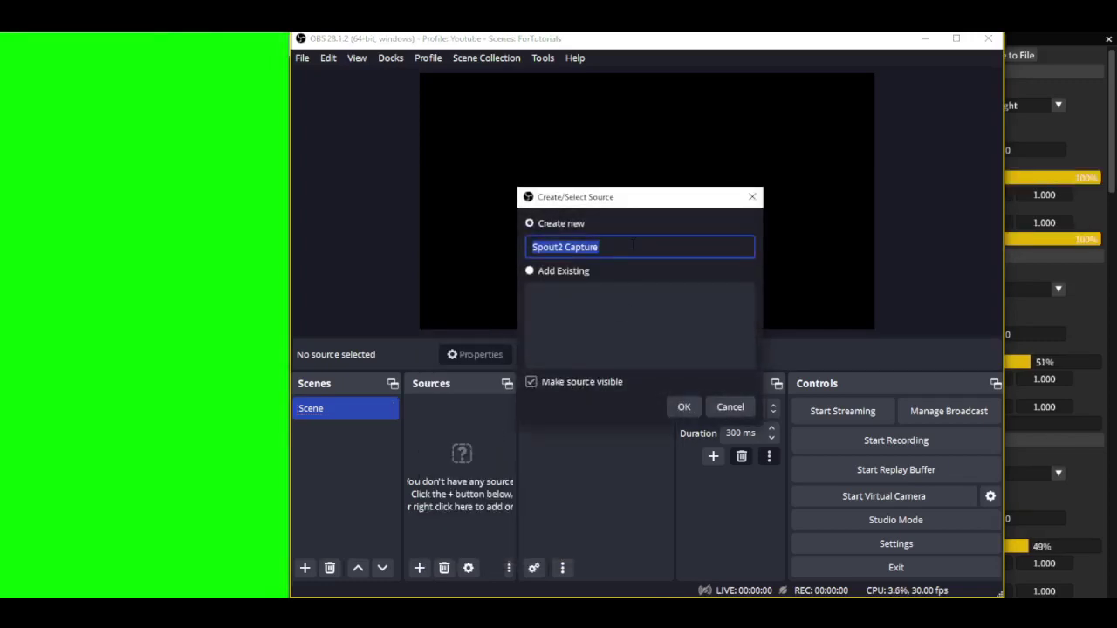
key("BackSpace")
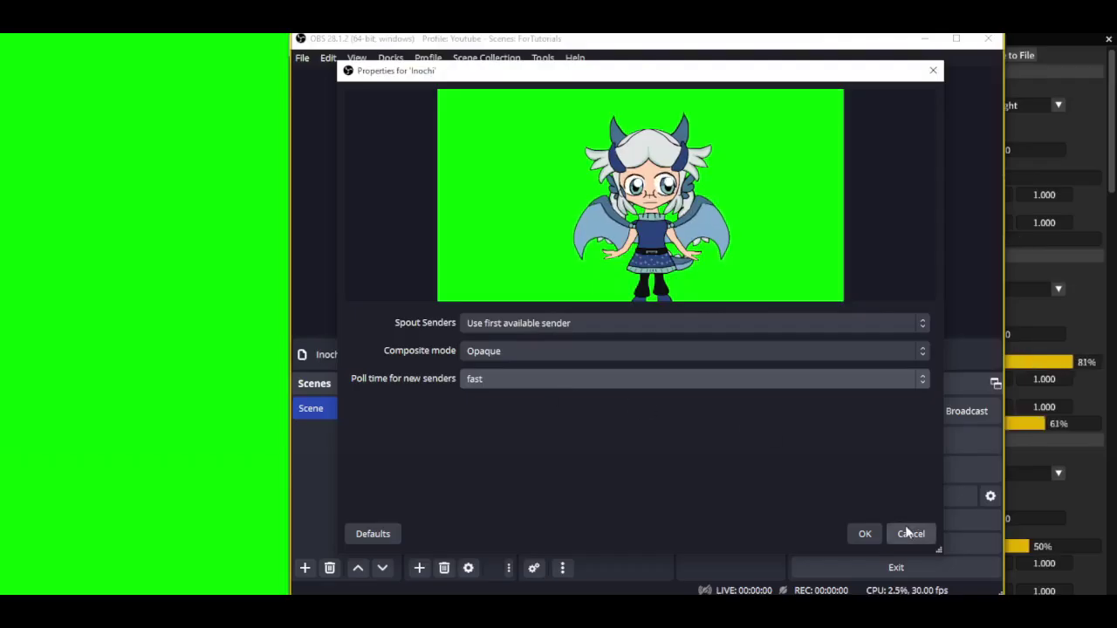
left_click(903, 530)
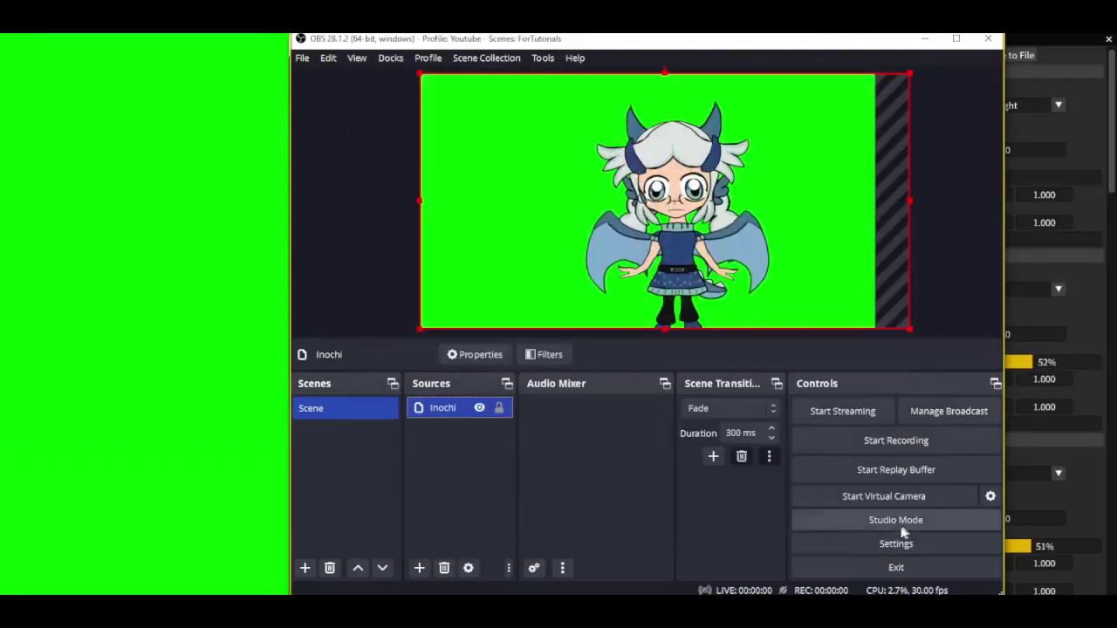
- Apply a Chroma Key filter to the Inochi source, keeping the Green key color type
right_click(442, 411)
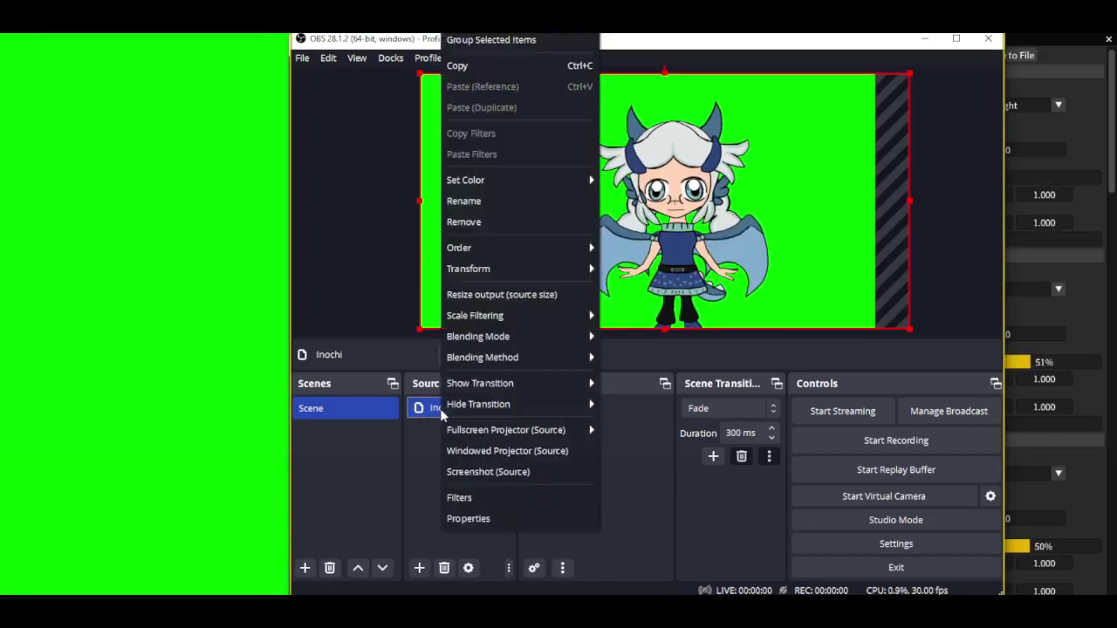
left_click(479, 499)
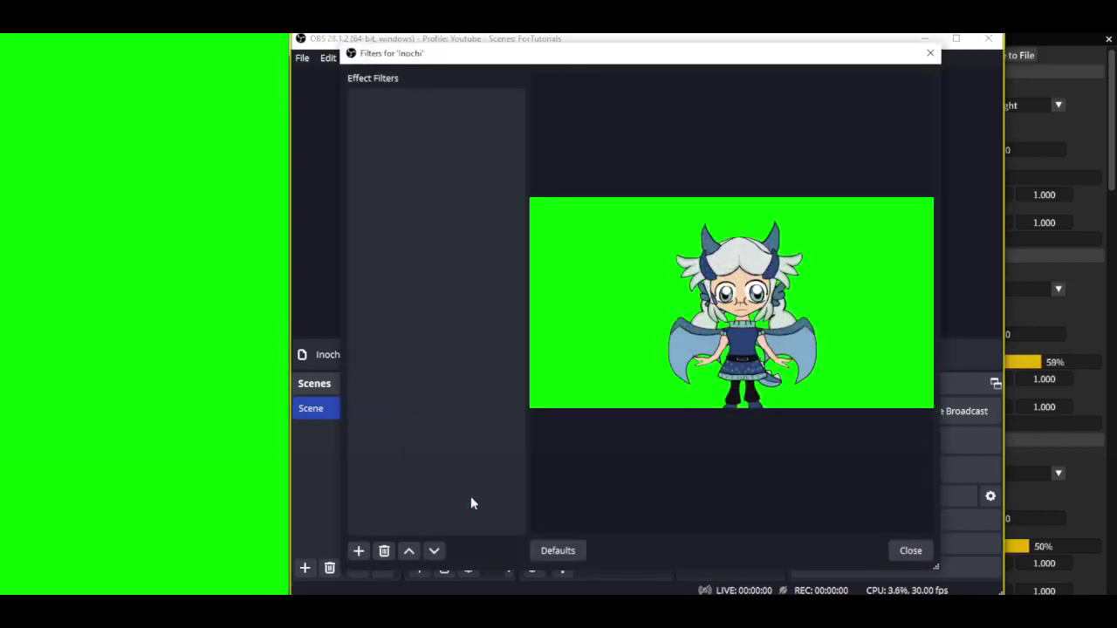
left_click(358, 551)
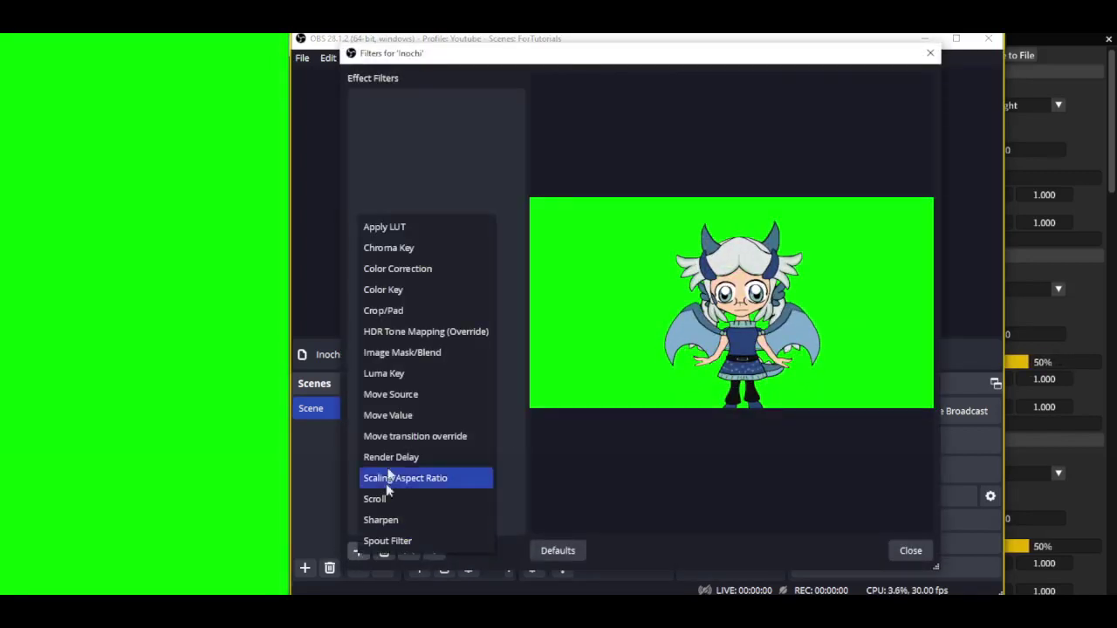
left_click(405, 251)
left_click(607, 333)
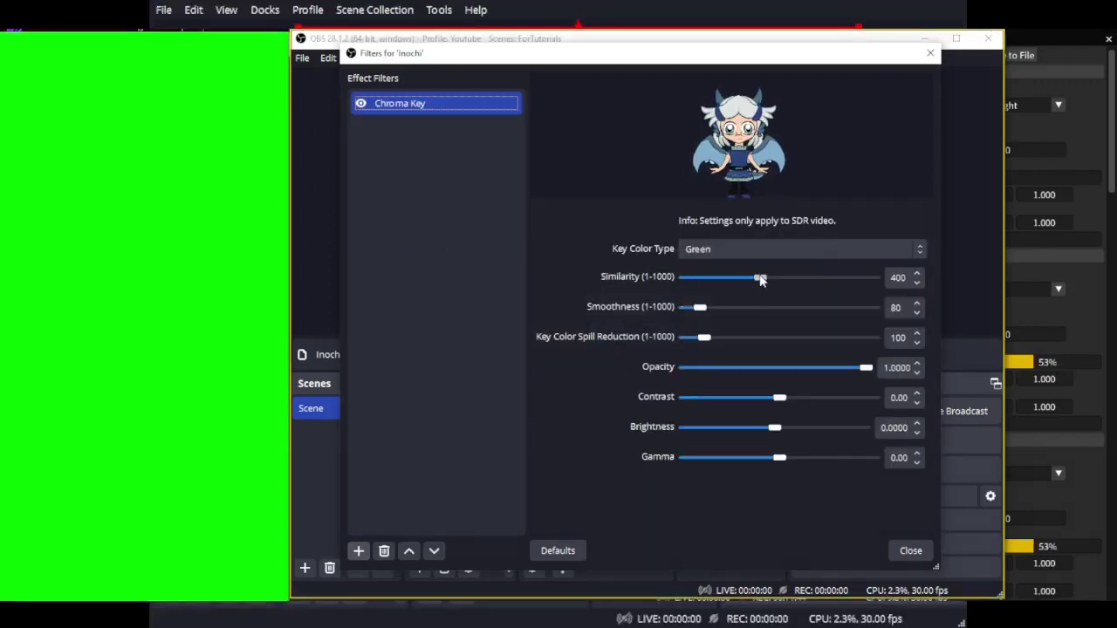